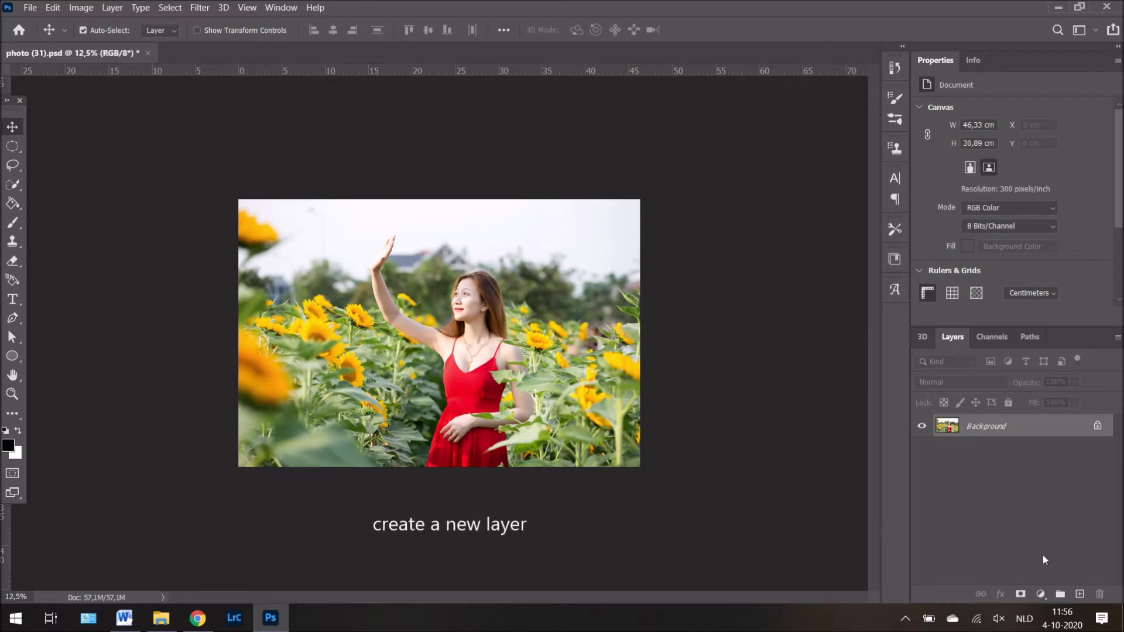
Add an empty layer and set a Soft Round brush to 100% opacity, 100% flow, 0% smoothing.
click(1080, 595)
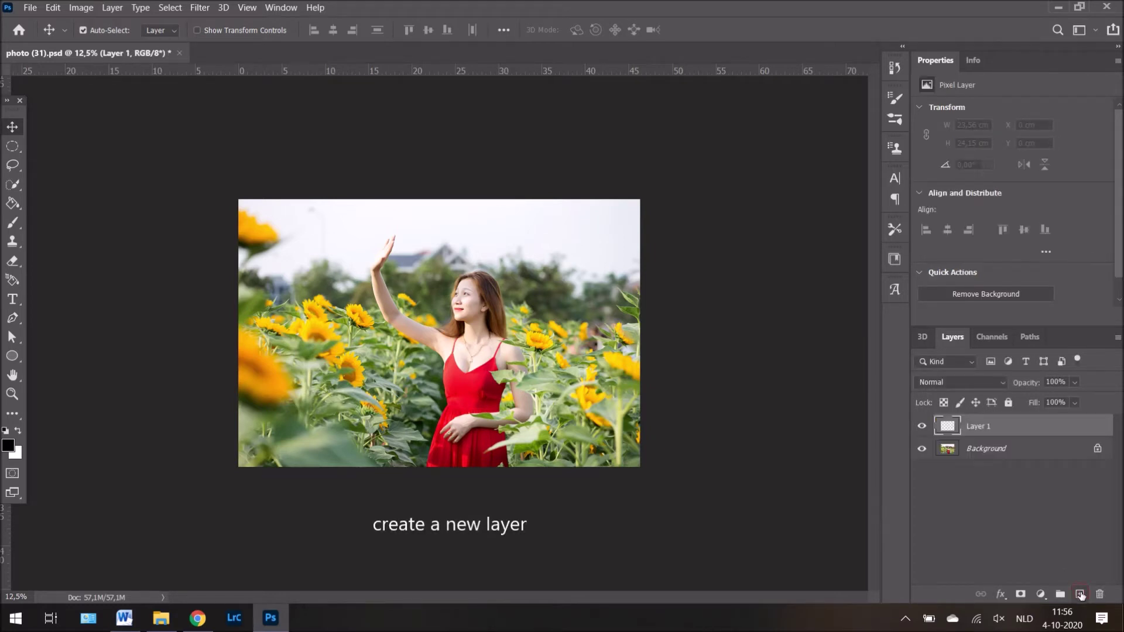
click(16, 227)
click(105, 31)
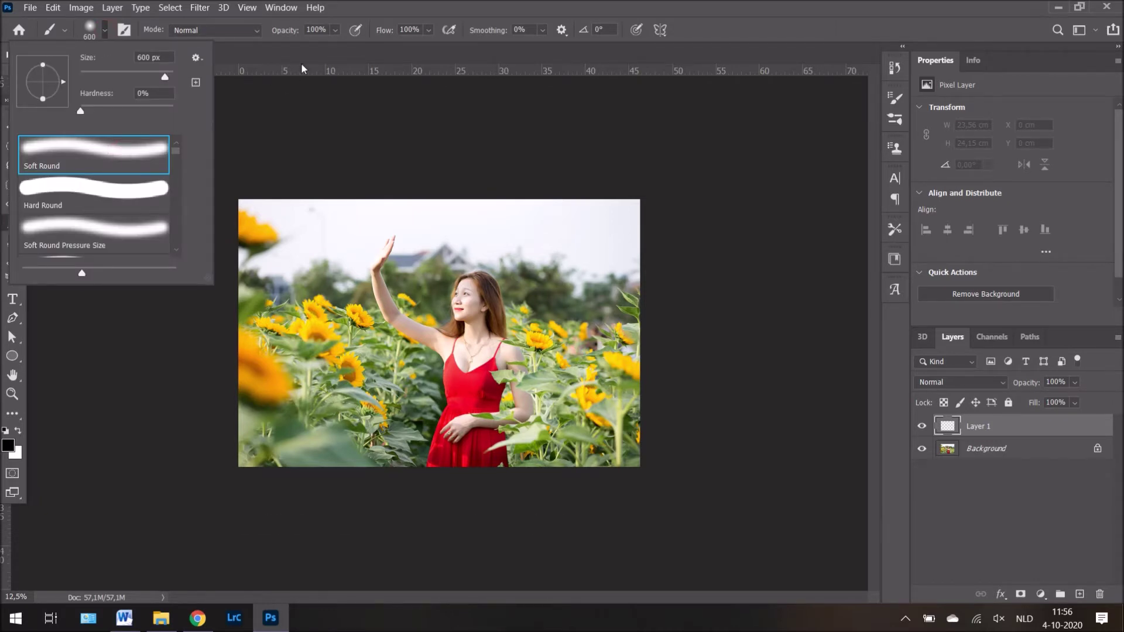
click(335, 31)
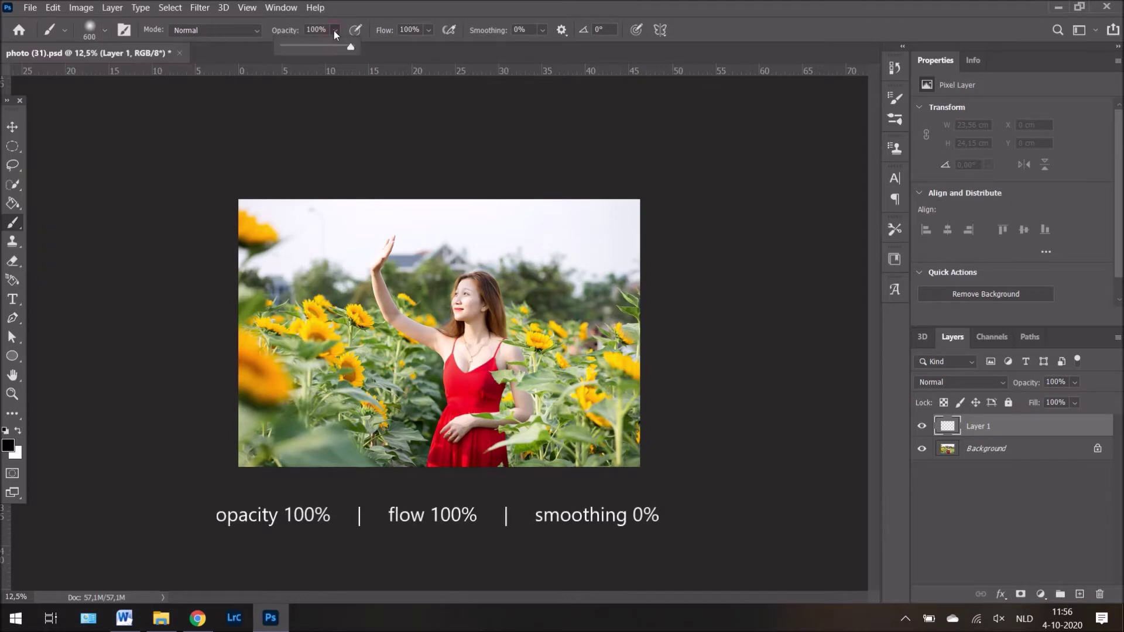
click(429, 30)
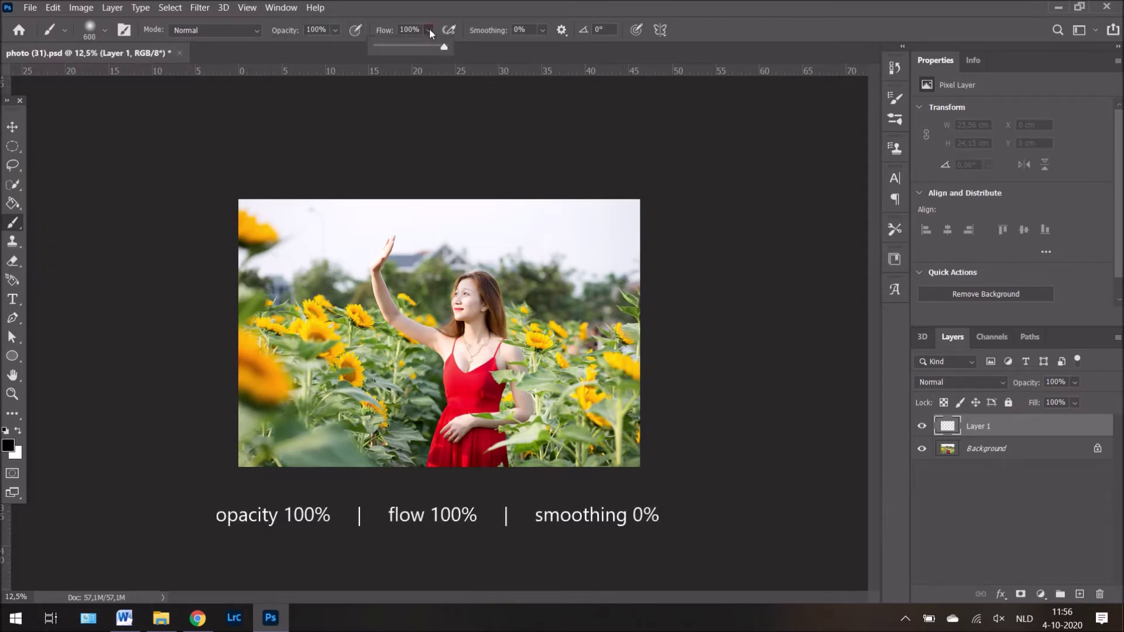
click(430, 30)
click(543, 30)
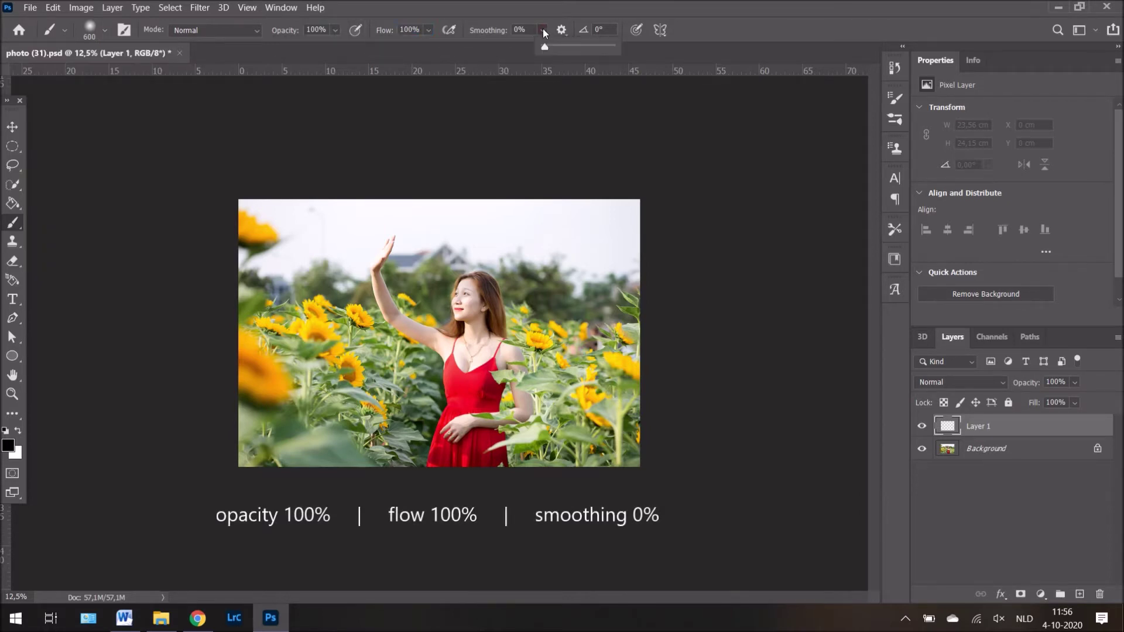
click(543, 30)
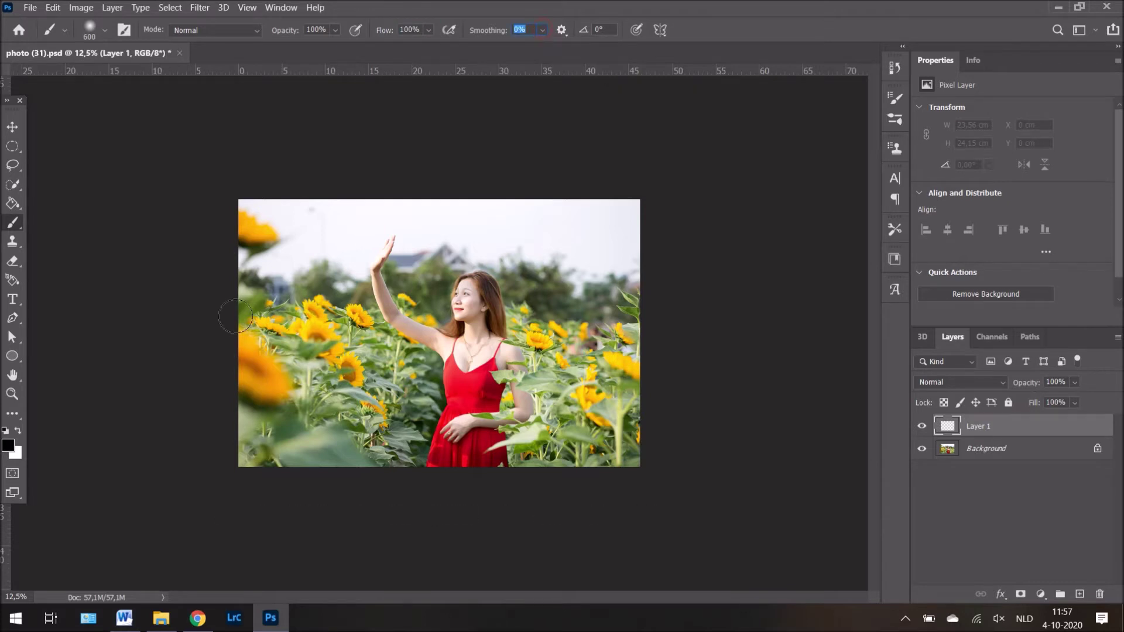
Set the foreground colour to a saturated orange, ef9810.
click(9, 445)
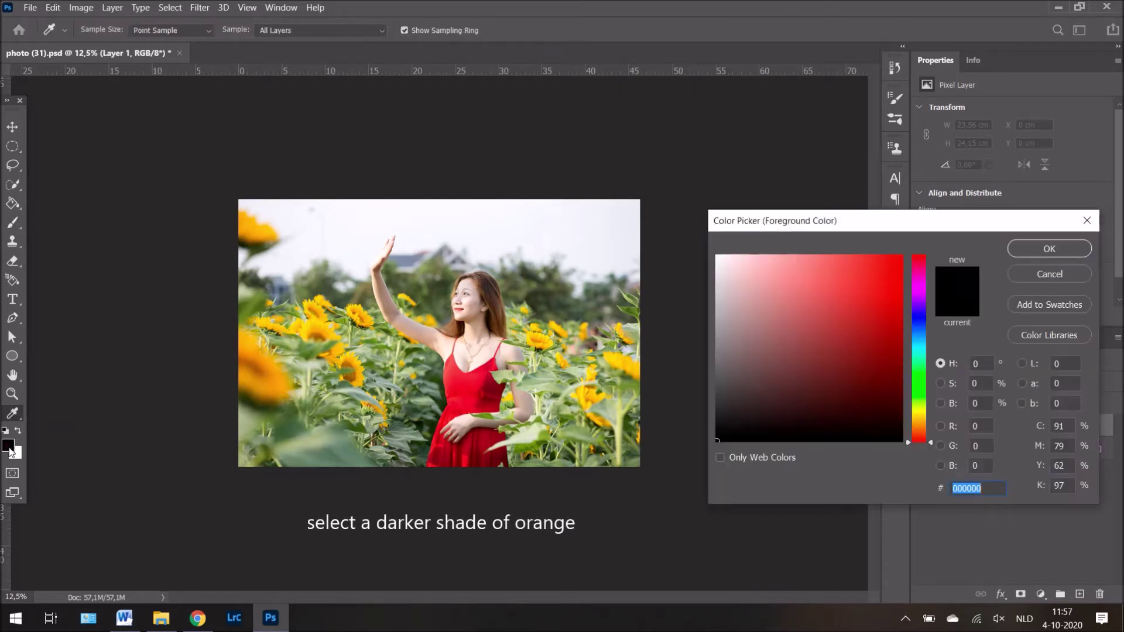
drag(921, 433, 932, 423)
click(874, 257)
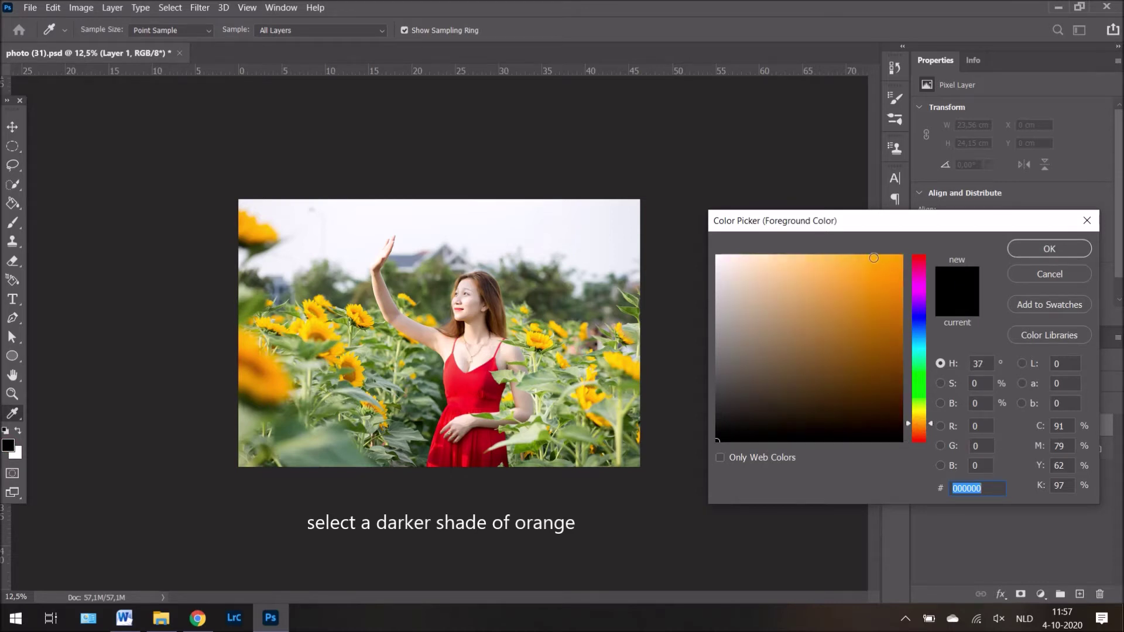
mouse_move(874, 257)
mouse_down()
mouse_move(898, 253)
mouse_move(889, 269)
mouse_up()
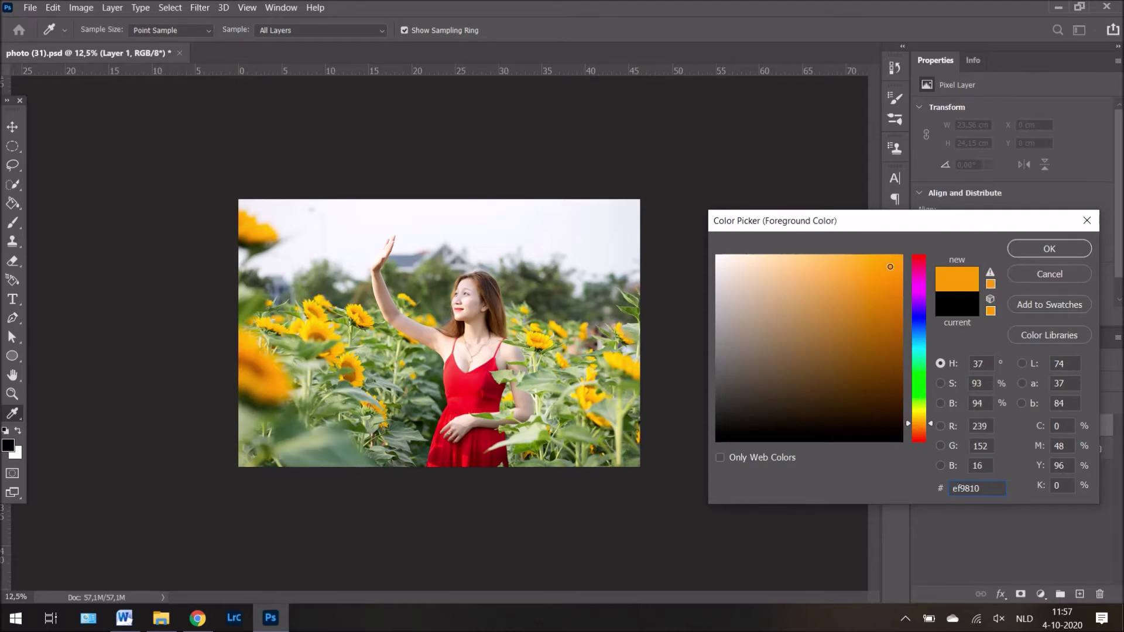
click(1042, 252)
Paint one large 2000 px soft orange dab in the image's upper left.
key(b)
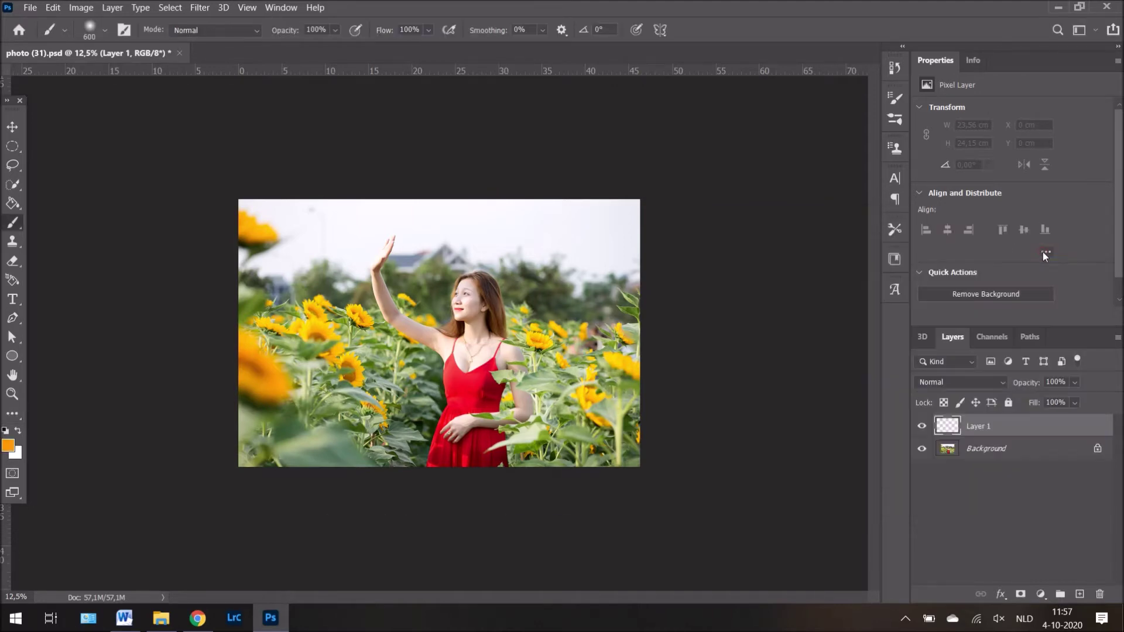
key(bracketright)
key(bracketright)
key(bracketright)
key(bracketright)
key(bracketright)
key(bracketright)
key(bracketright)
key(bracketright)
key(bracketright)
key(bracketright)
key(bracketright)
key(bracketright)
key(bracketright)
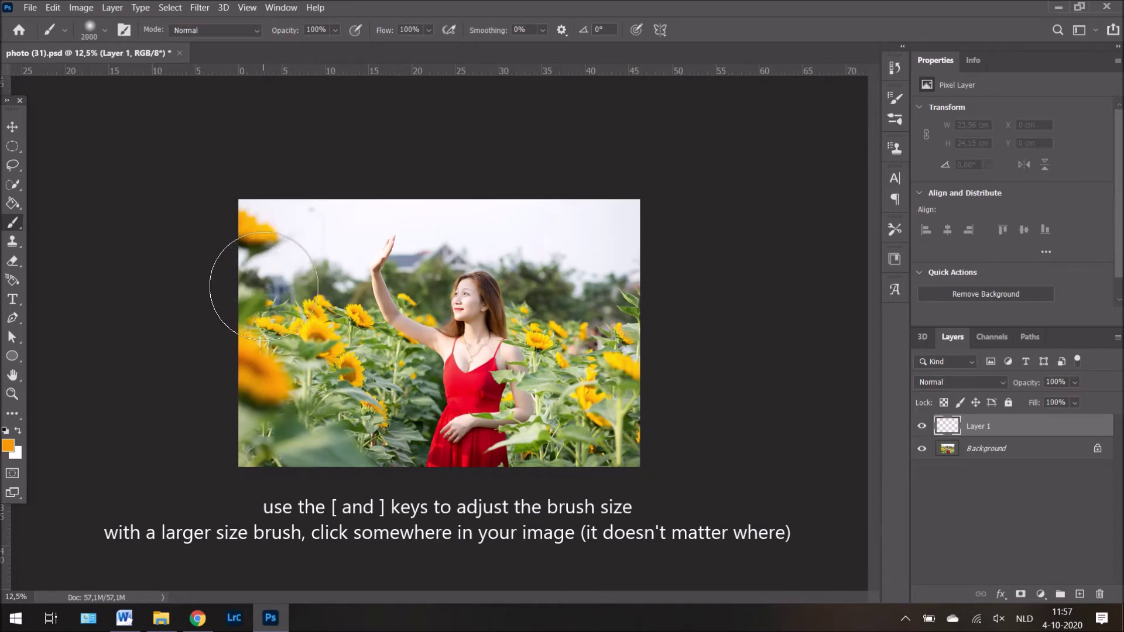
click(307, 262)
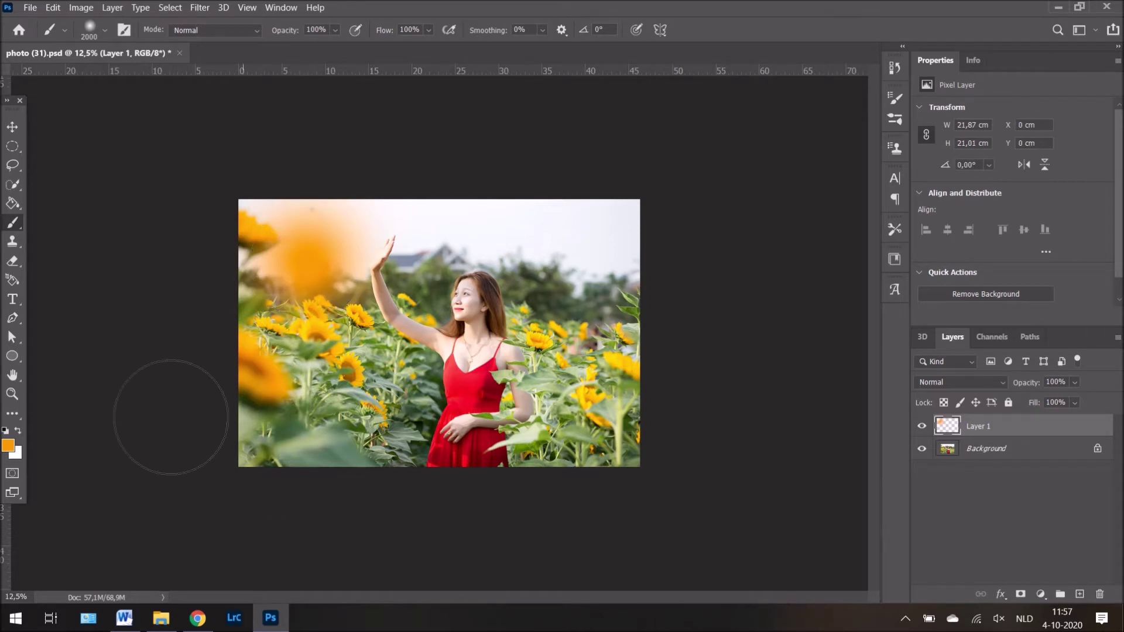
Dab a lighter orange into the glow's centre with an 1100 px brush.
click(8, 445)
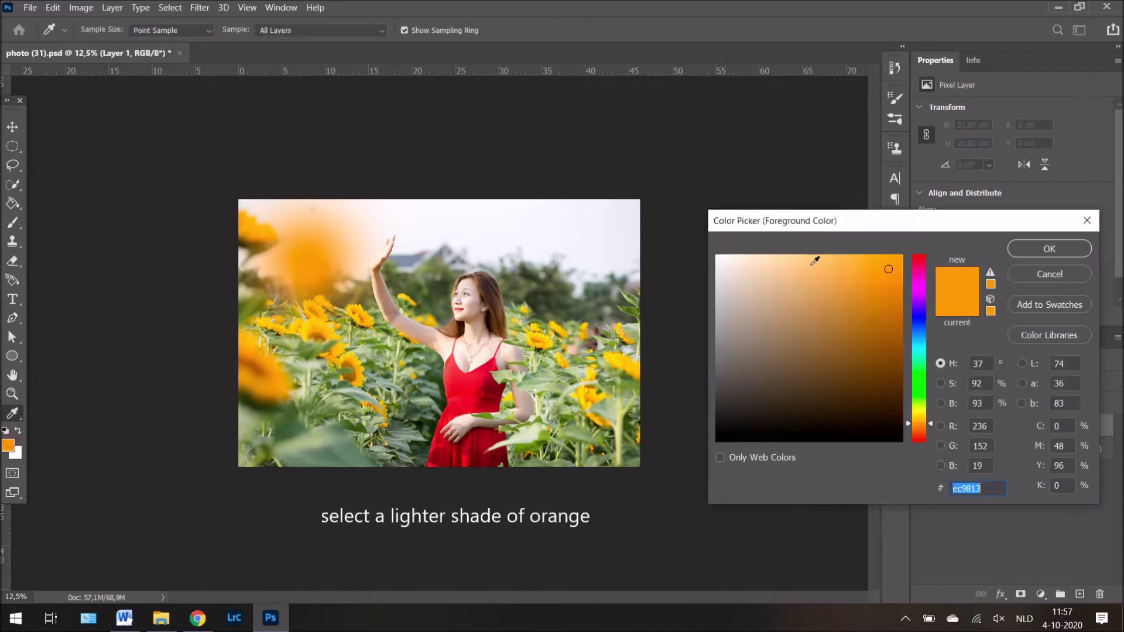
drag(833, 264, 825, 240)
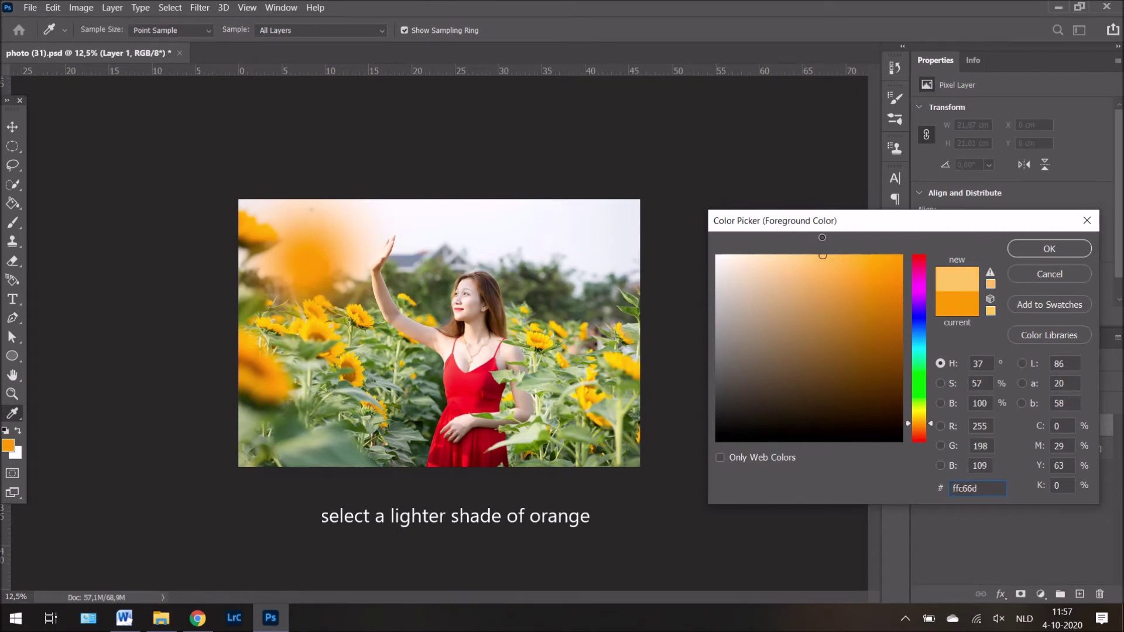
click(1056, 250)
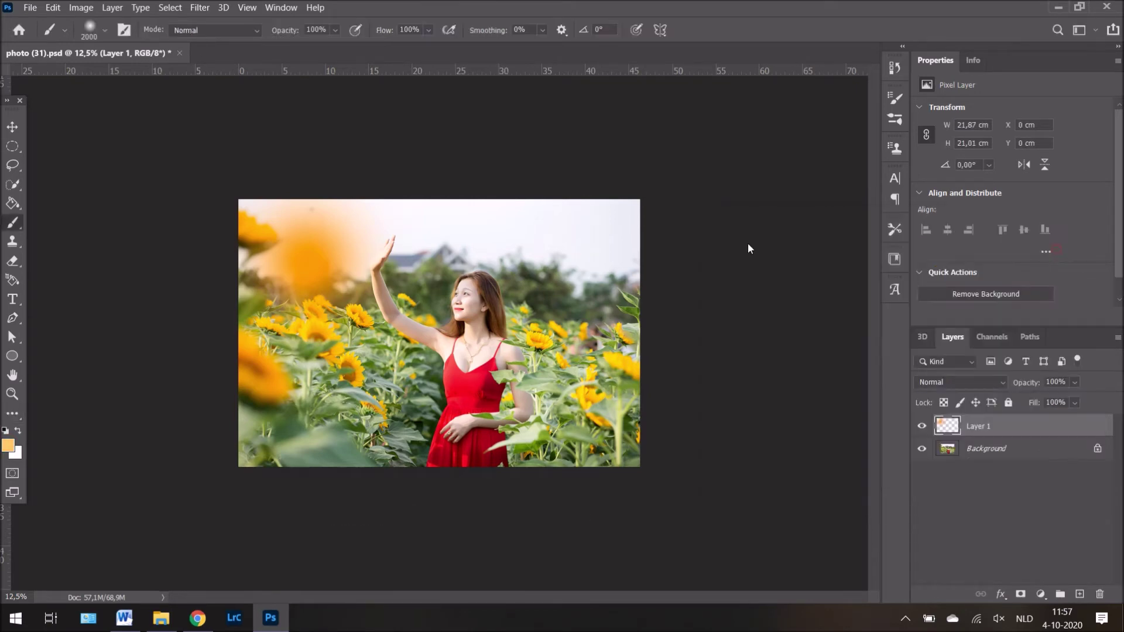
key(bracketleft)
key(bracketleft)
key(bracketleft)
key(bracketleft)
key(bracketleft)
key(bracketleft)
key(bracketleft)
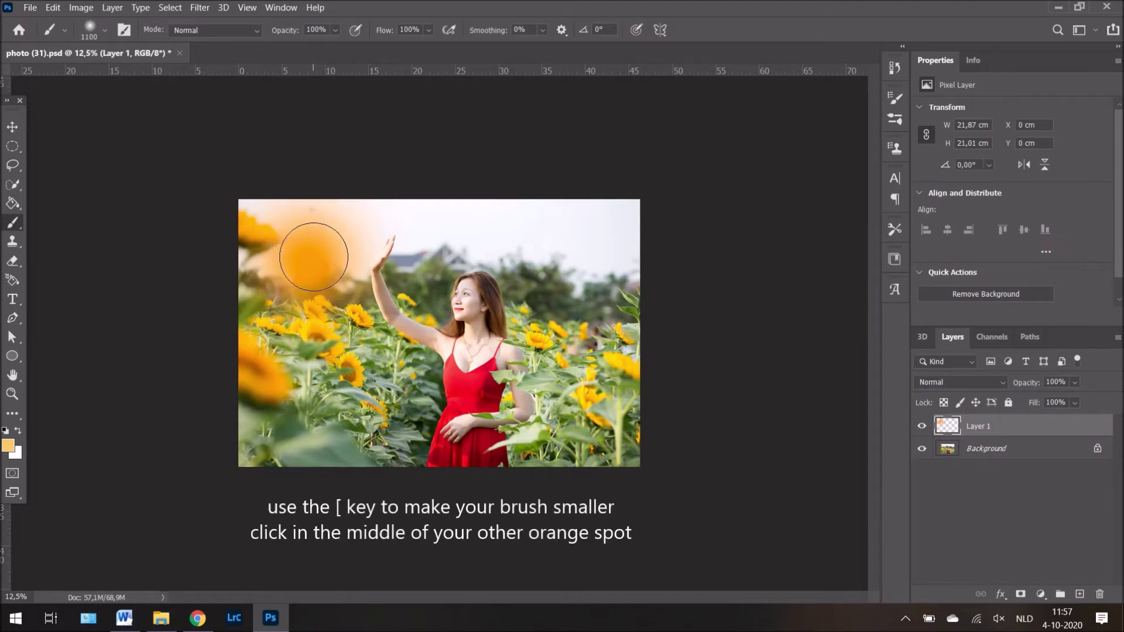
click(310, 258)
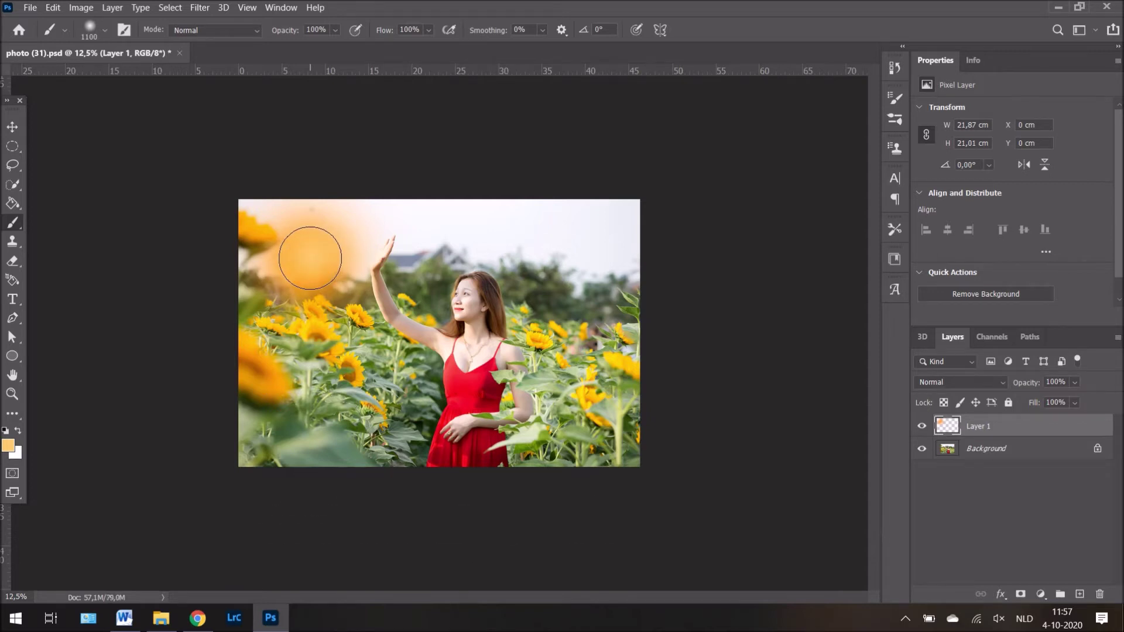
Switch the paint colour to pale orange ffe1b1 and shrink the brush to 600 px.
click(7, 446)
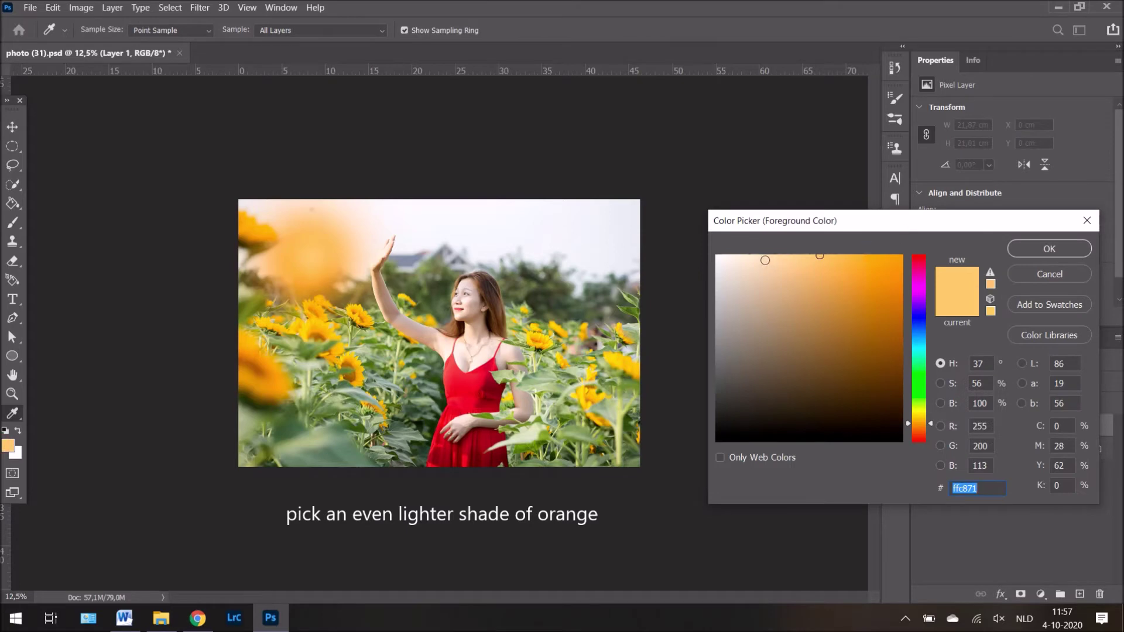
drag(765, 260, 774, 245)
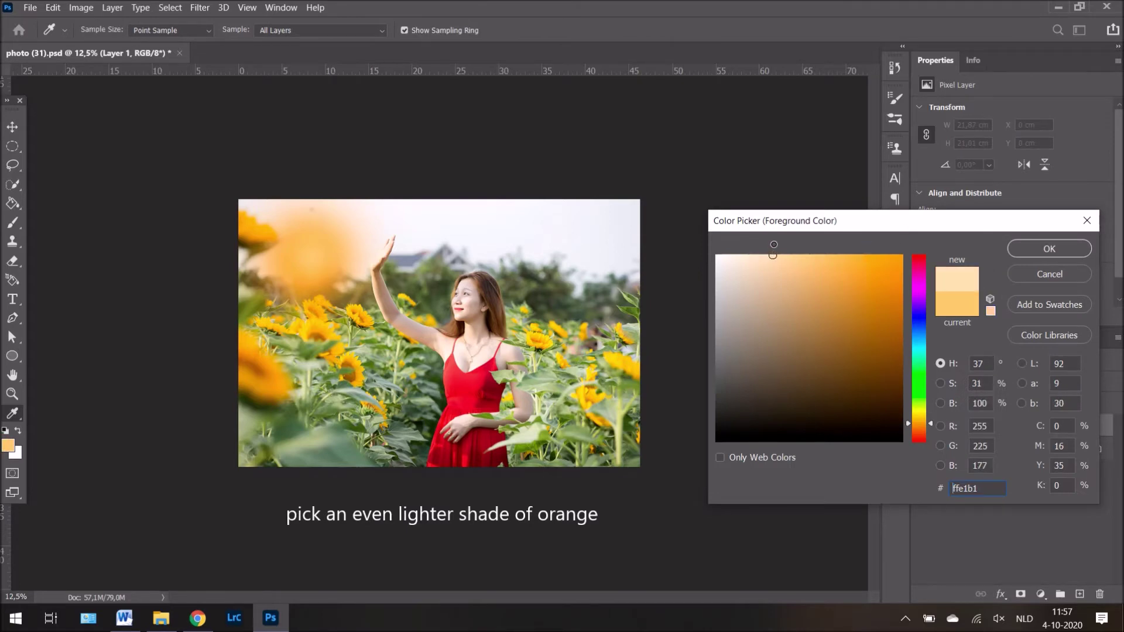
click(1048, 248)
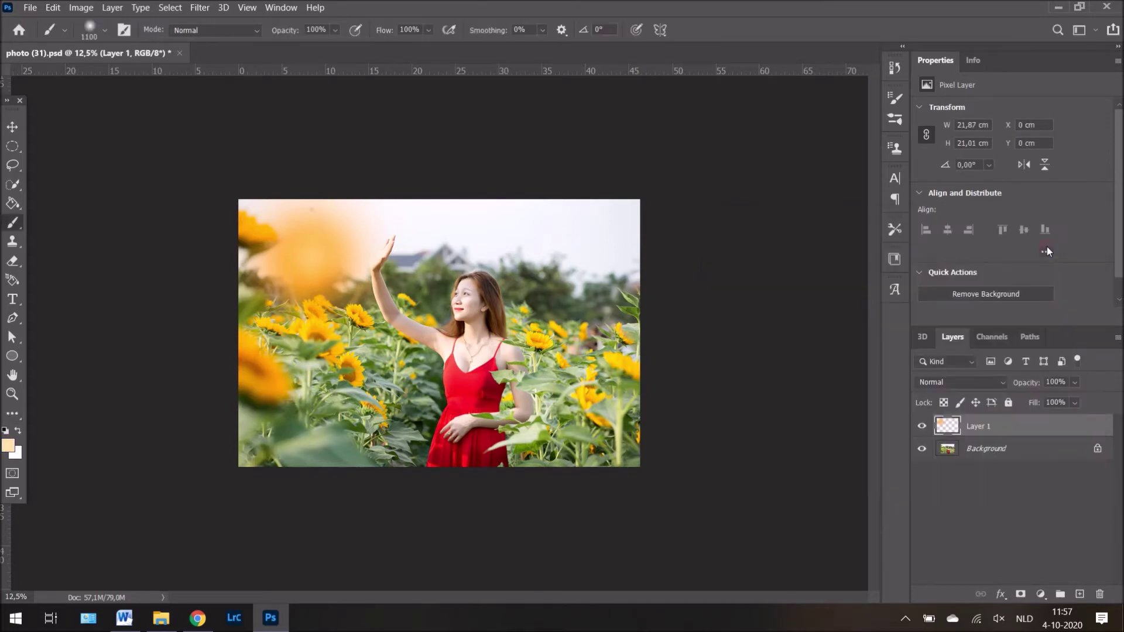
key(bracketleft)
key(bracketleft)
key(bracketleft)
key(bracketleft)
key(bracketleft)
key(bracketleft)
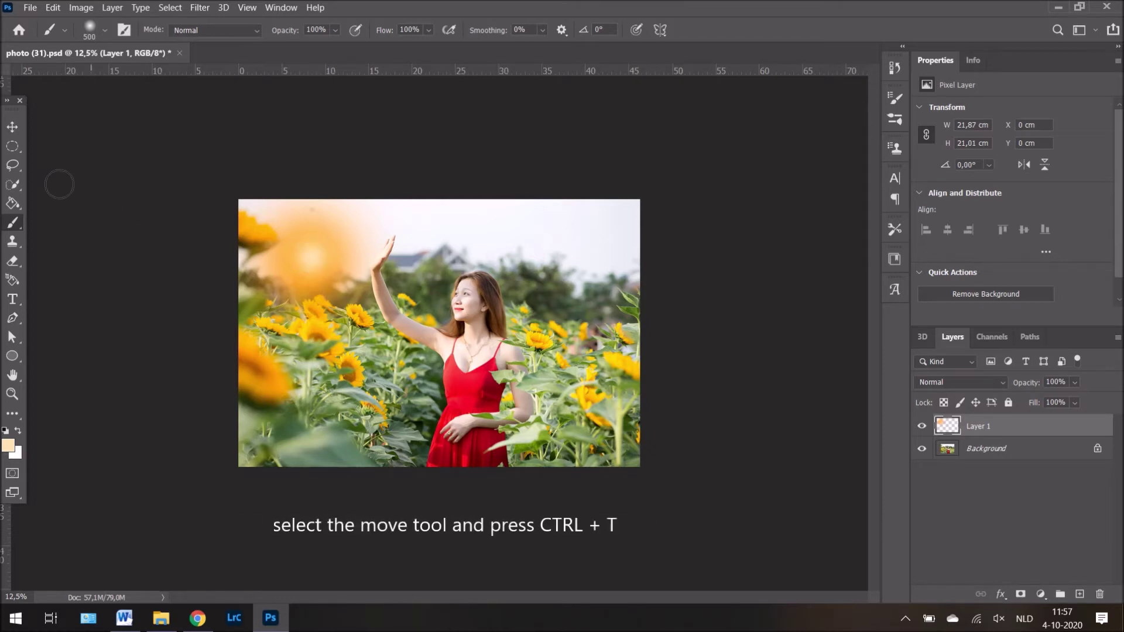
Scale Layer 1's glow to about 292.67% and move it toward the upper-left corner.
click(11, 125)
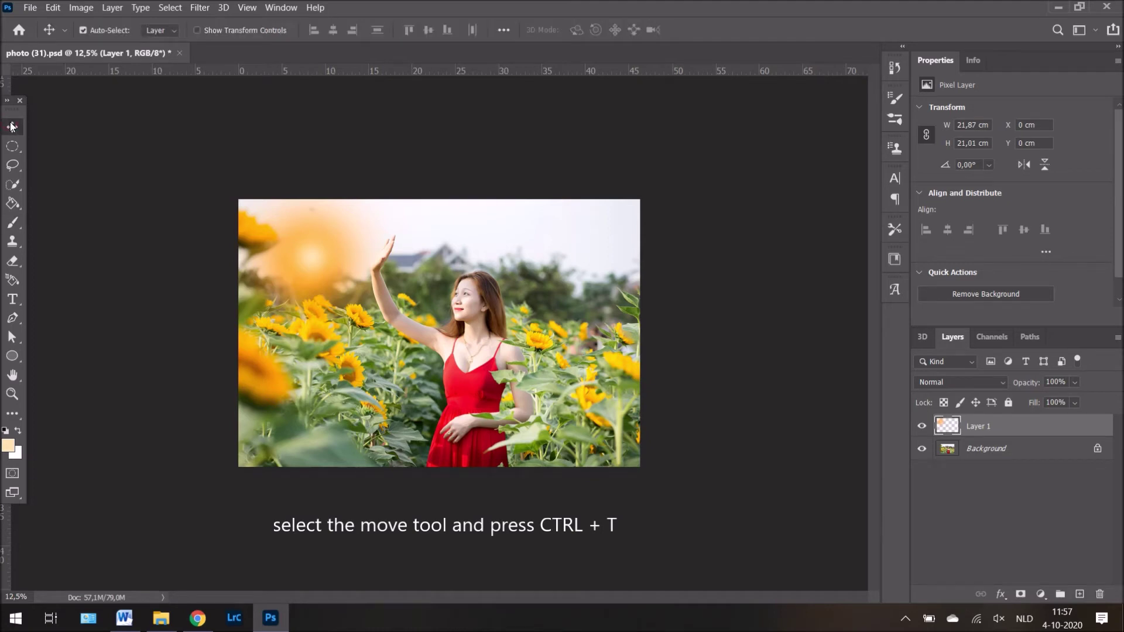
key(ctrl+t)
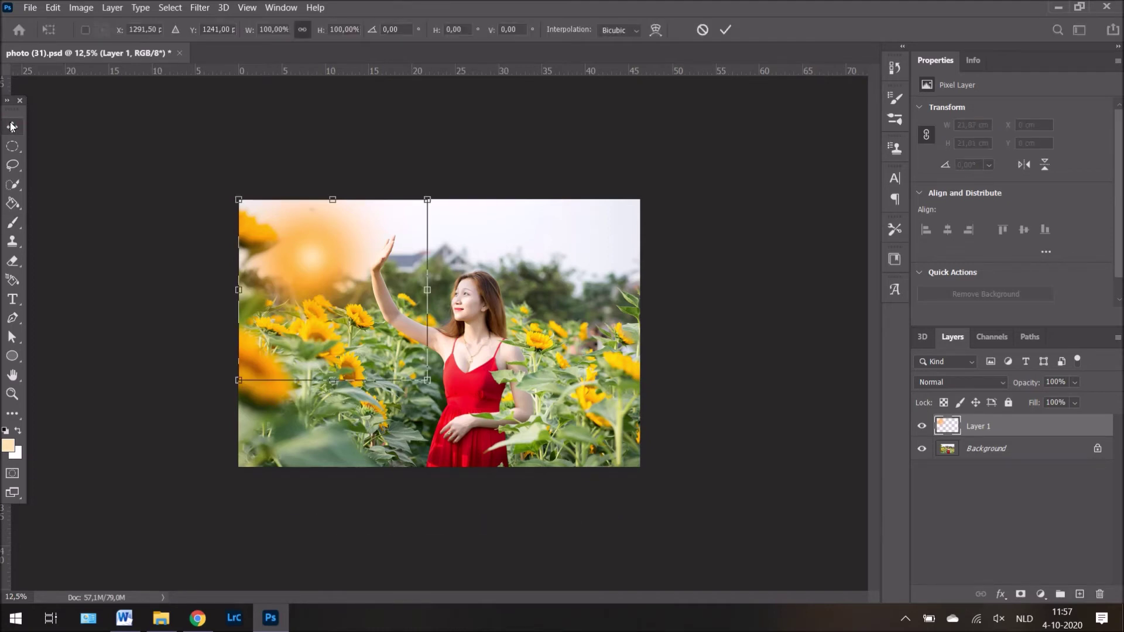
drag(238, 199, 169, 129)
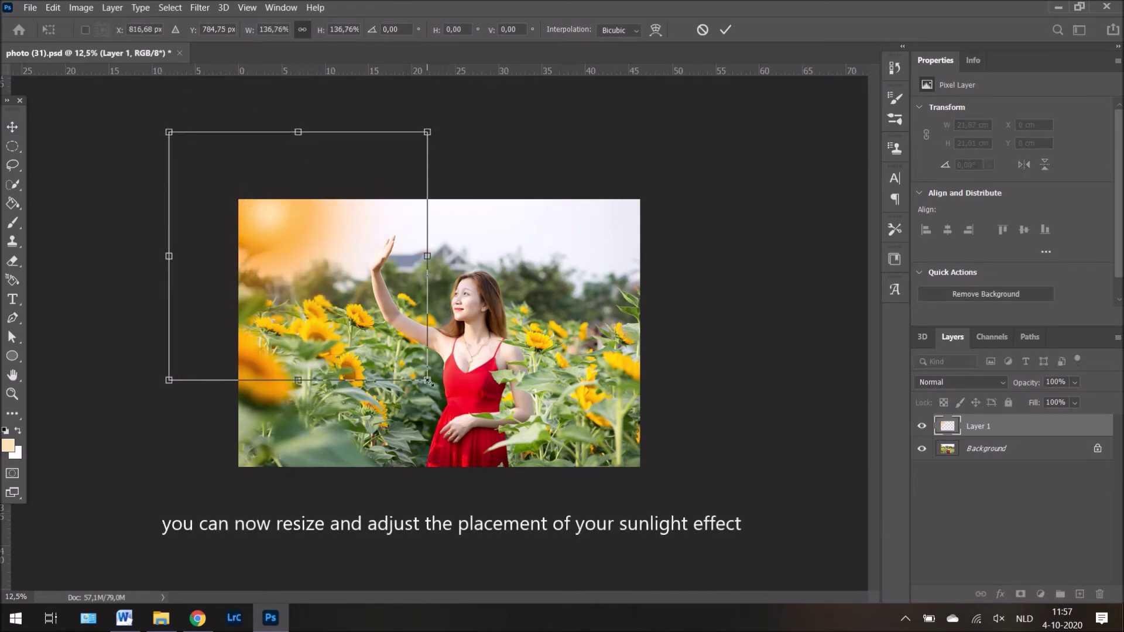
drag(427, 380, 750, 629)
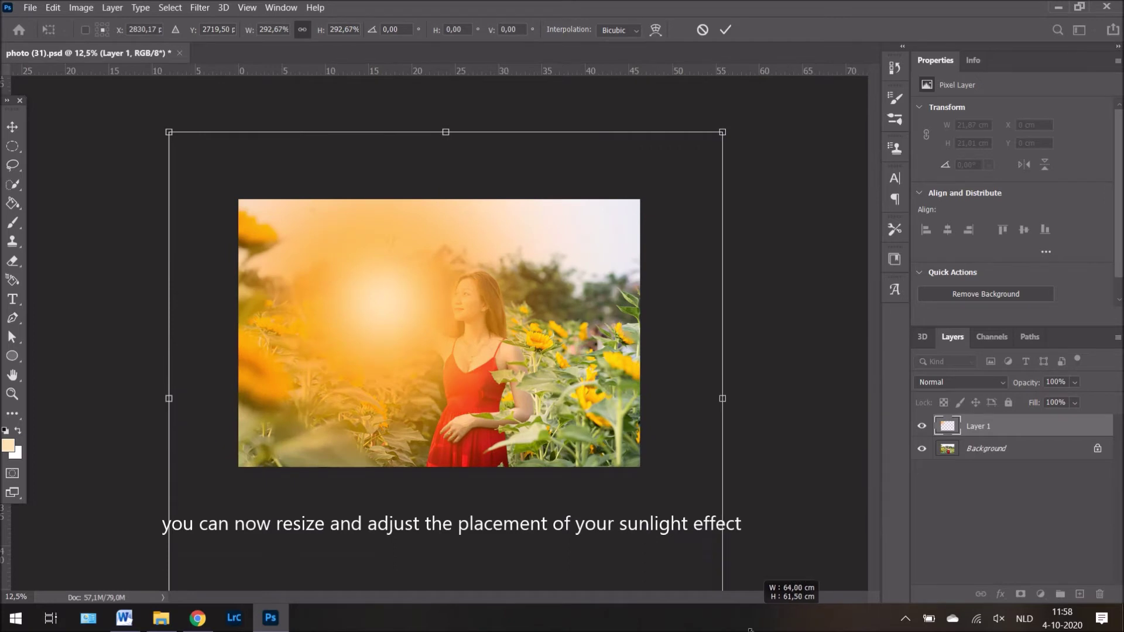
drag(381, 307, 282, 233)
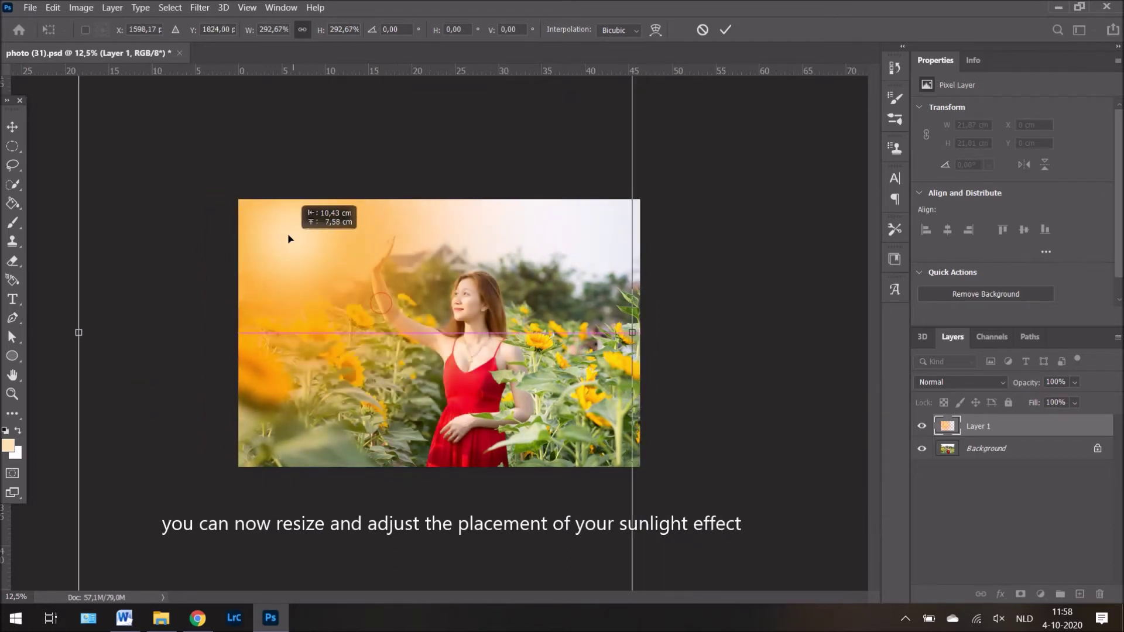
drag(281, 233, 271, 235)
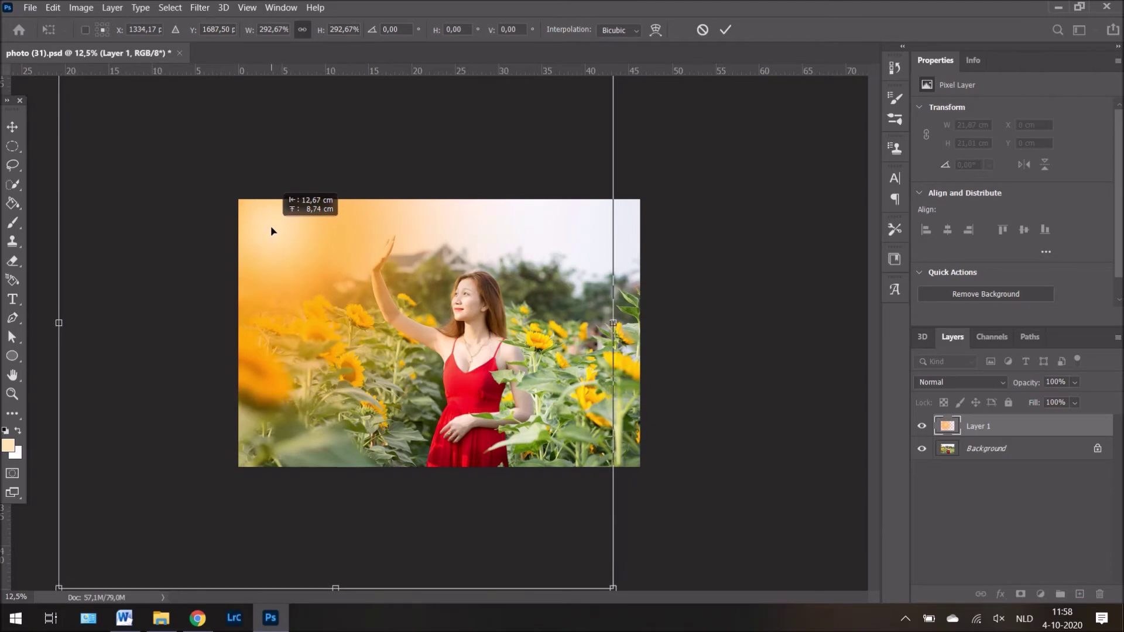
drag(272, 230, 270, 229)
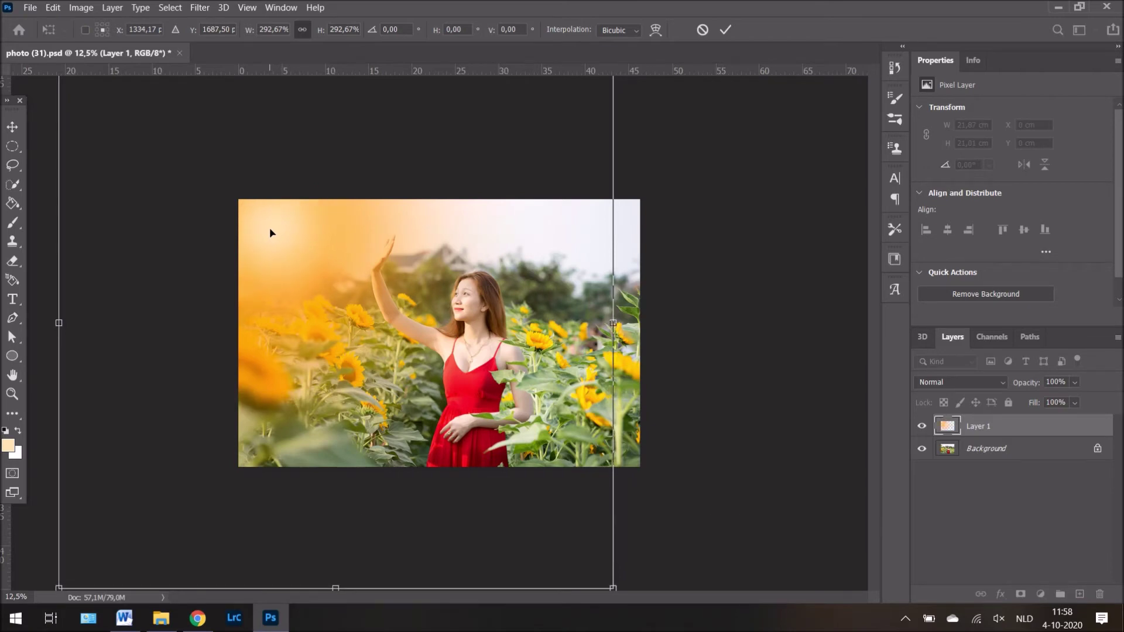
click(729, 33)
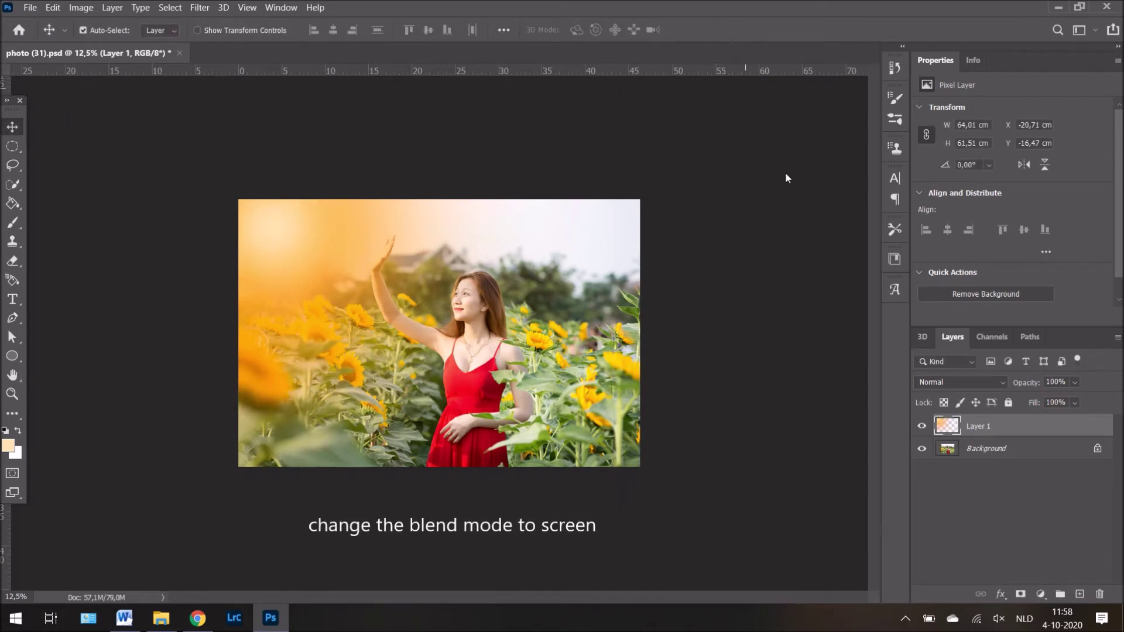
Set Layer 1 to Screen blend mode at 73% opacity, toggling it to compare.
click(1002, 381)
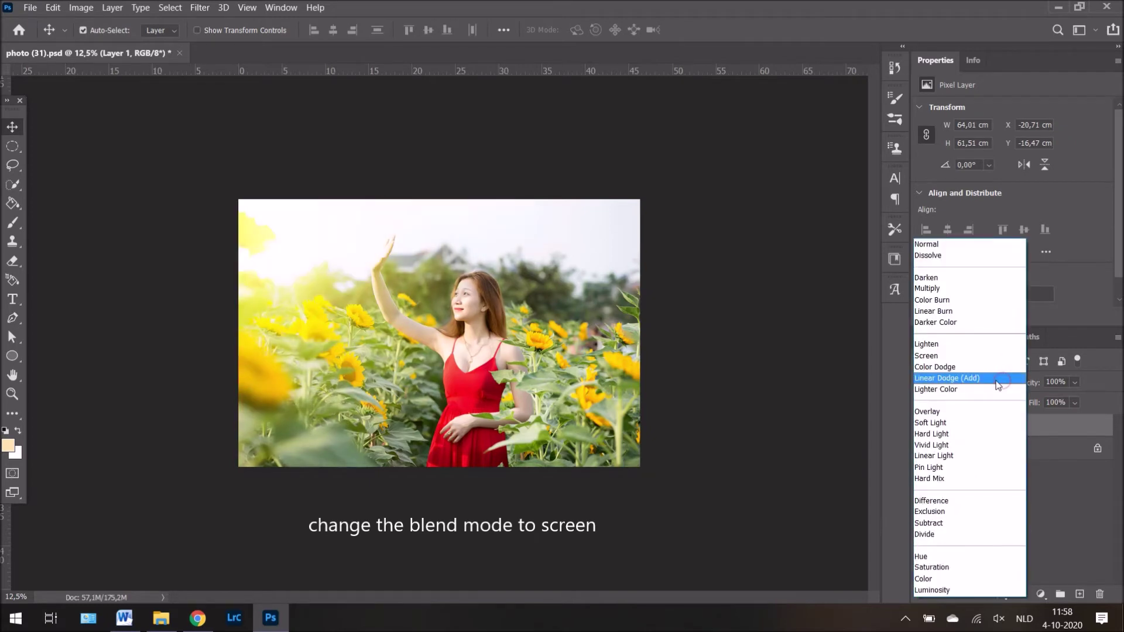
click(971, 357)
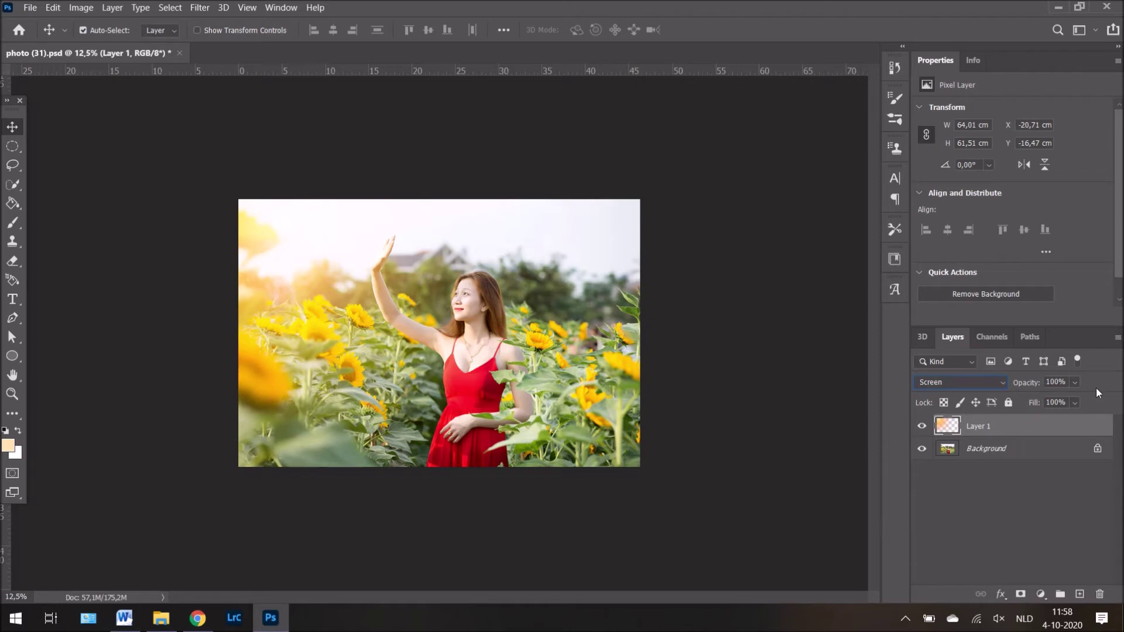
click(1075, 382)
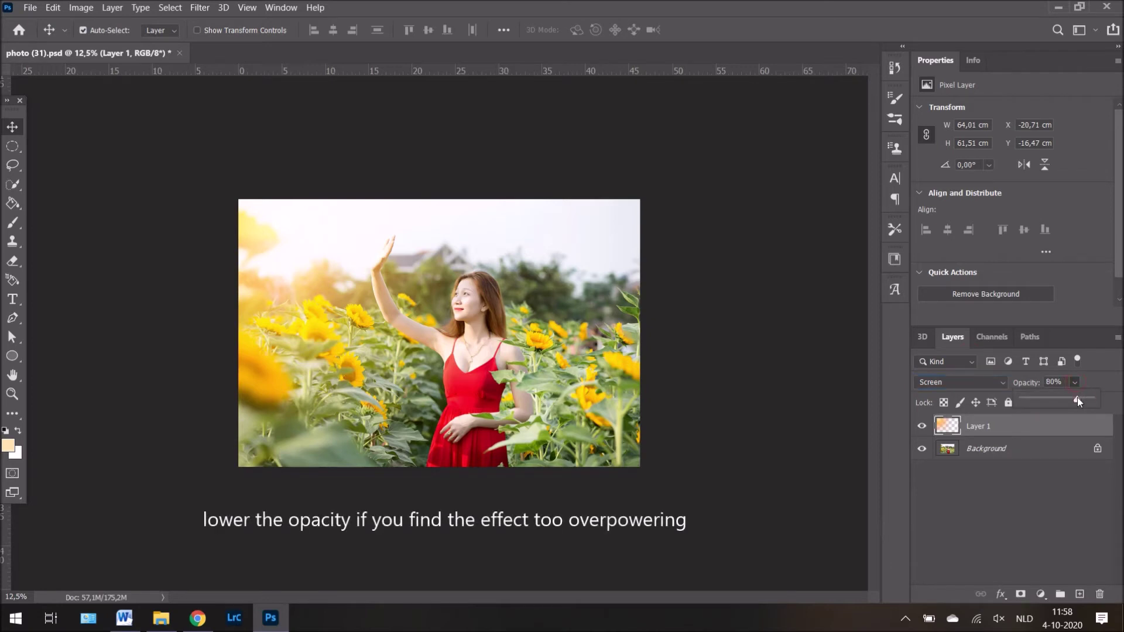
drag(1069, 398, 1070, 398)
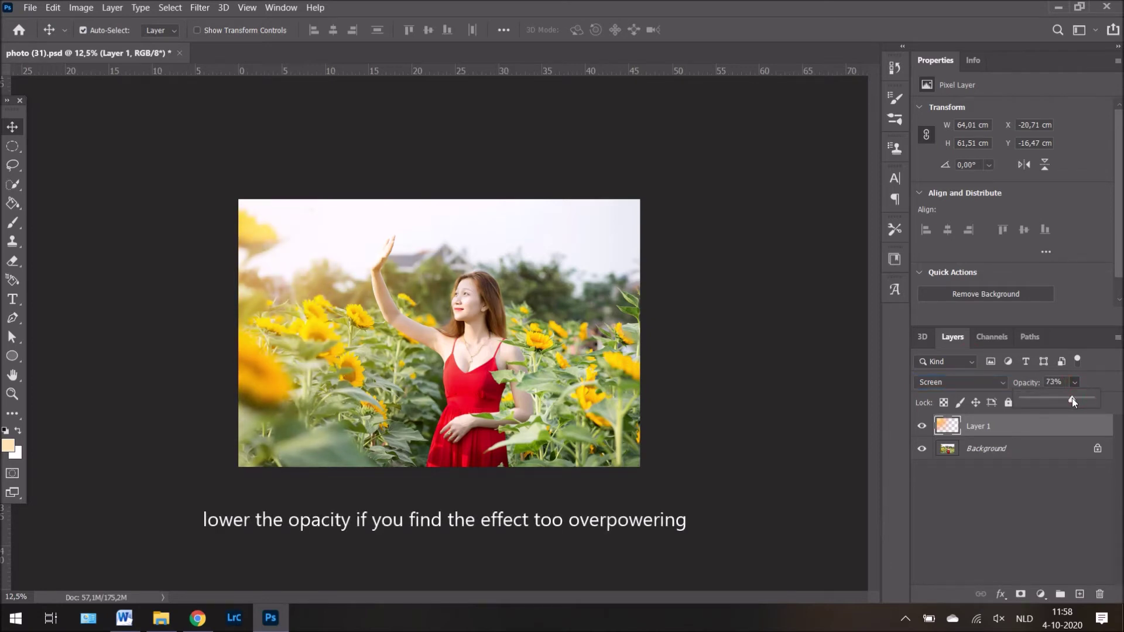
click(1052, 508)
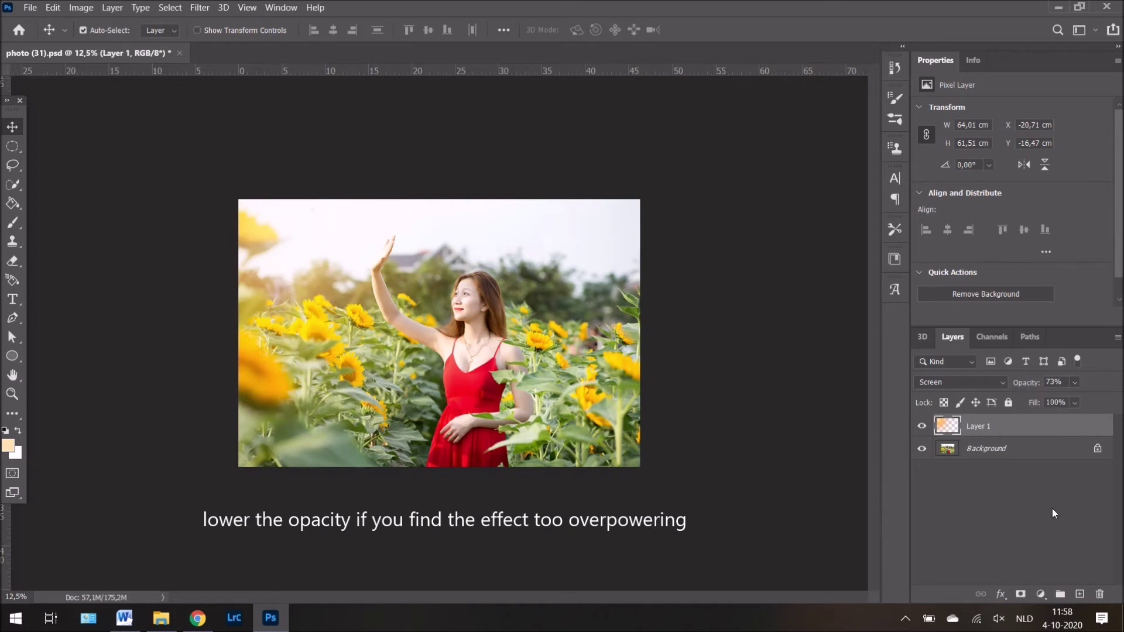
click(923, 428)
click(922, 428)
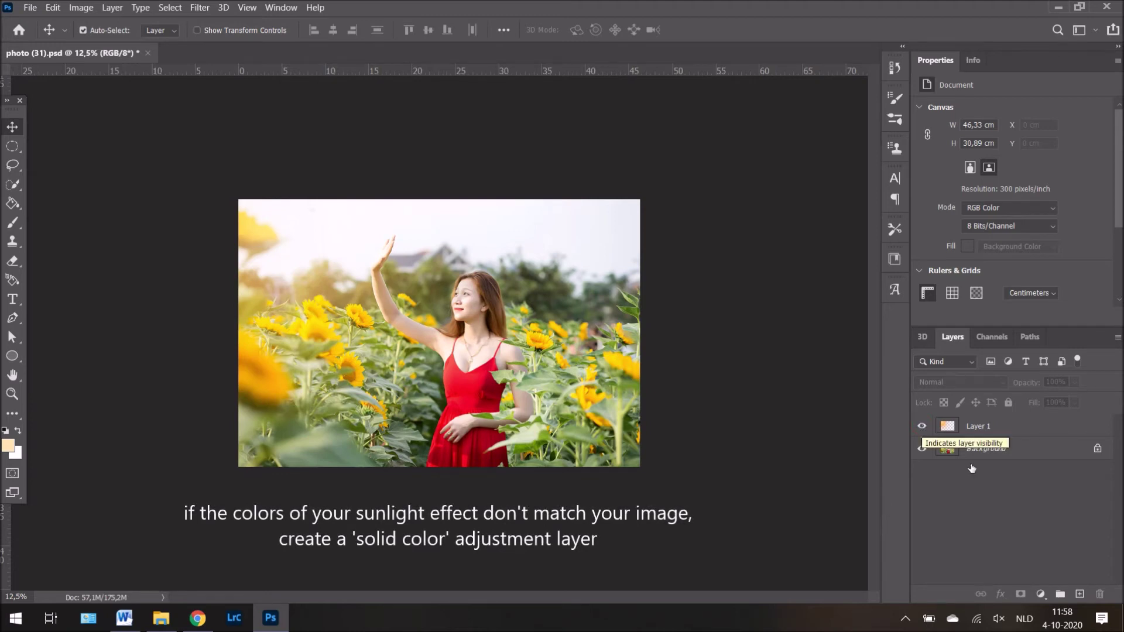
Add an orange e08900 Solid Color fill layer at 11% opacity, toggling it to compare.
click(1041, 592)
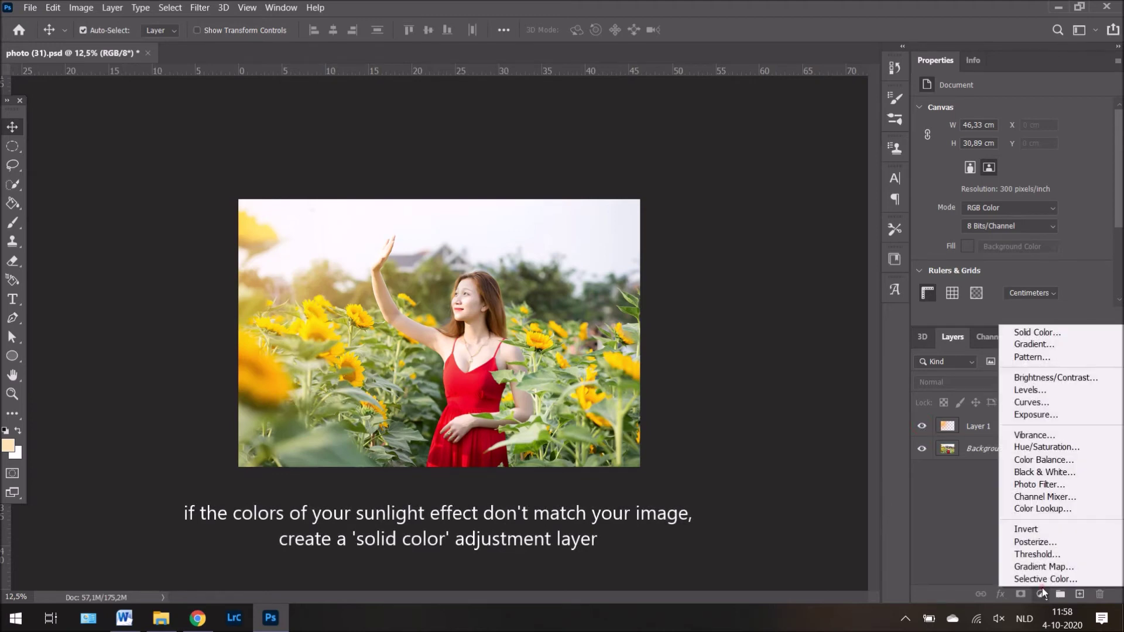
click(1056, 333)
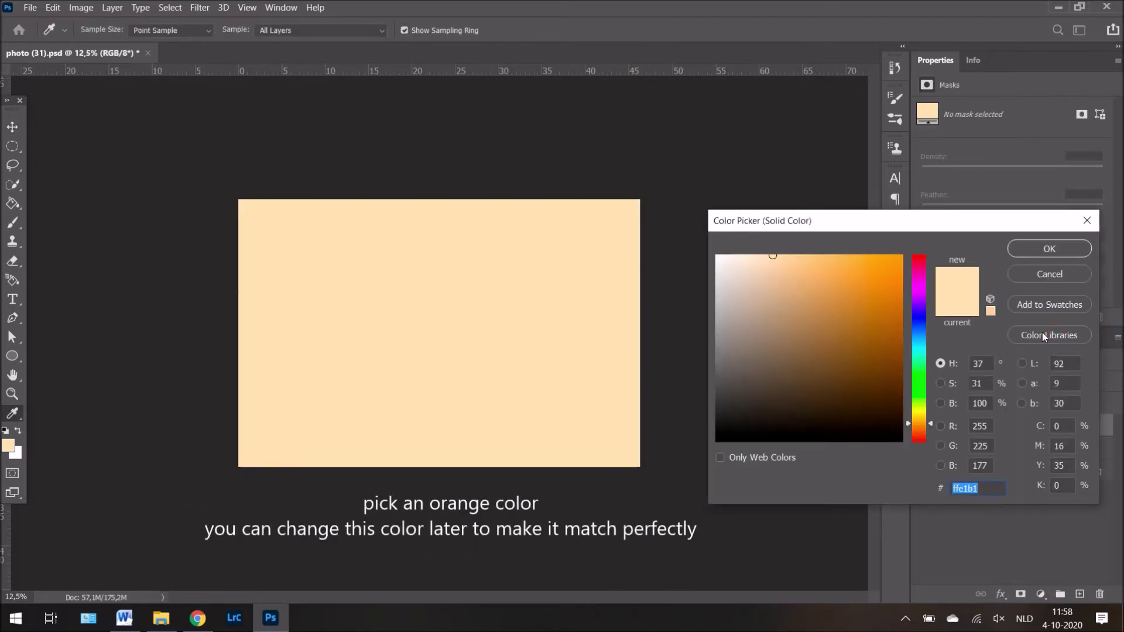
drag(893, 295, 915, 275)
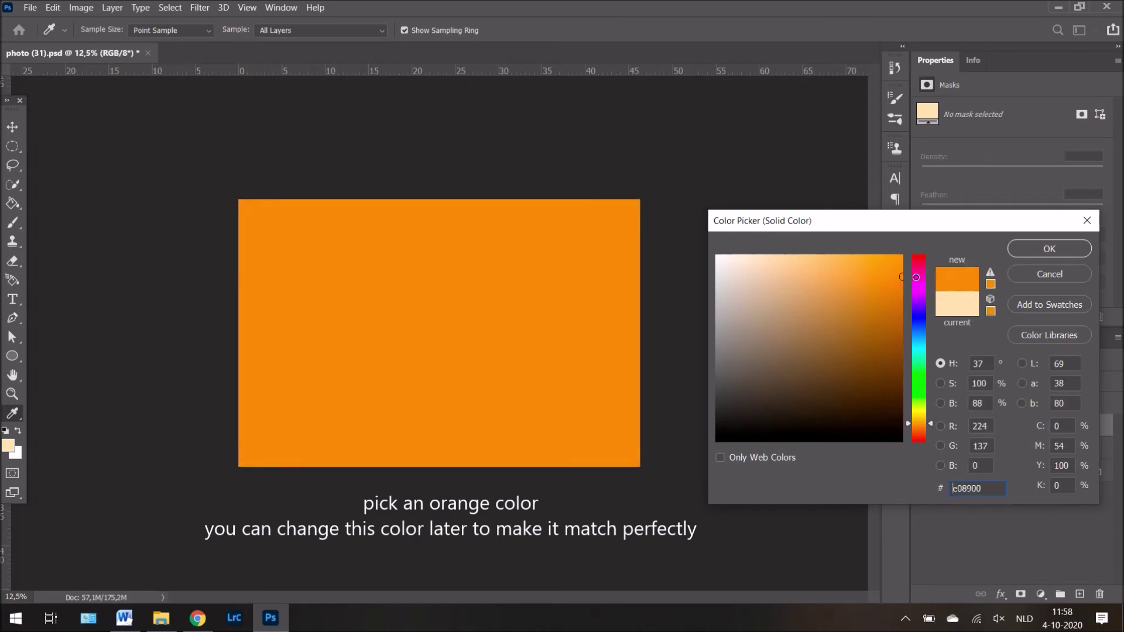
click(1056, 244)
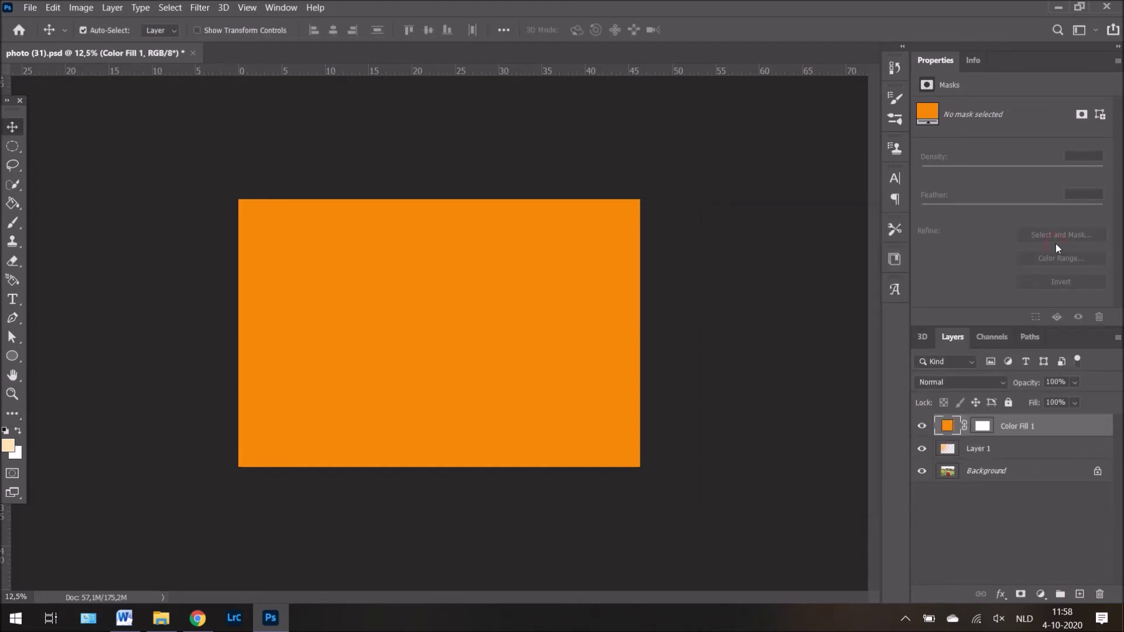
click(1074, 384)
drag(1094, 403, 1042, 402)
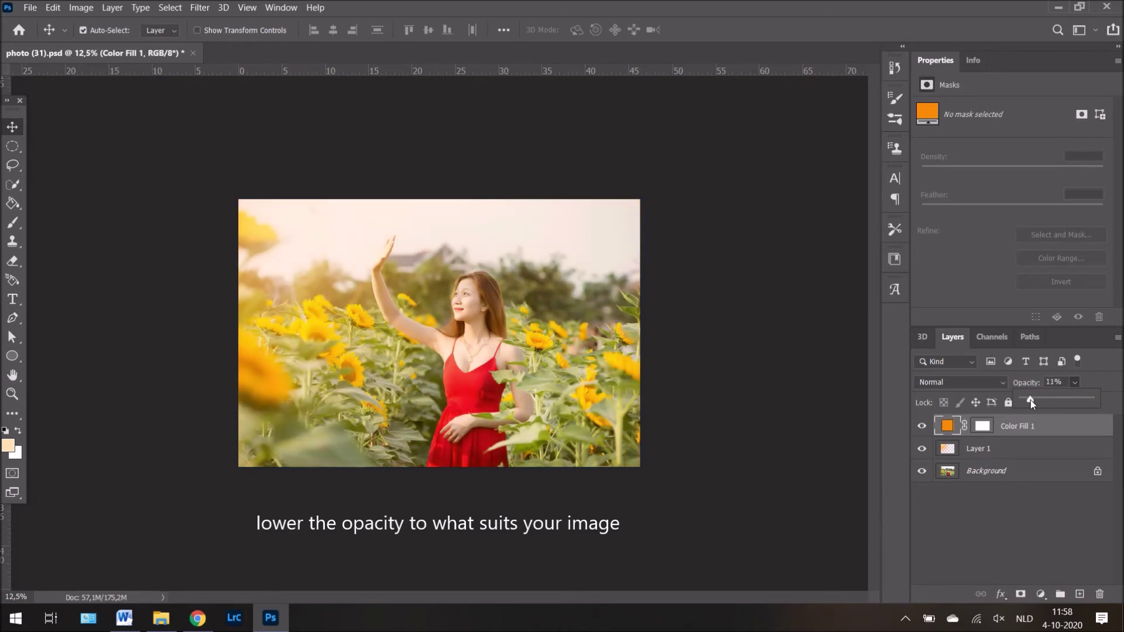
click(923, 427)
click(922, 427)
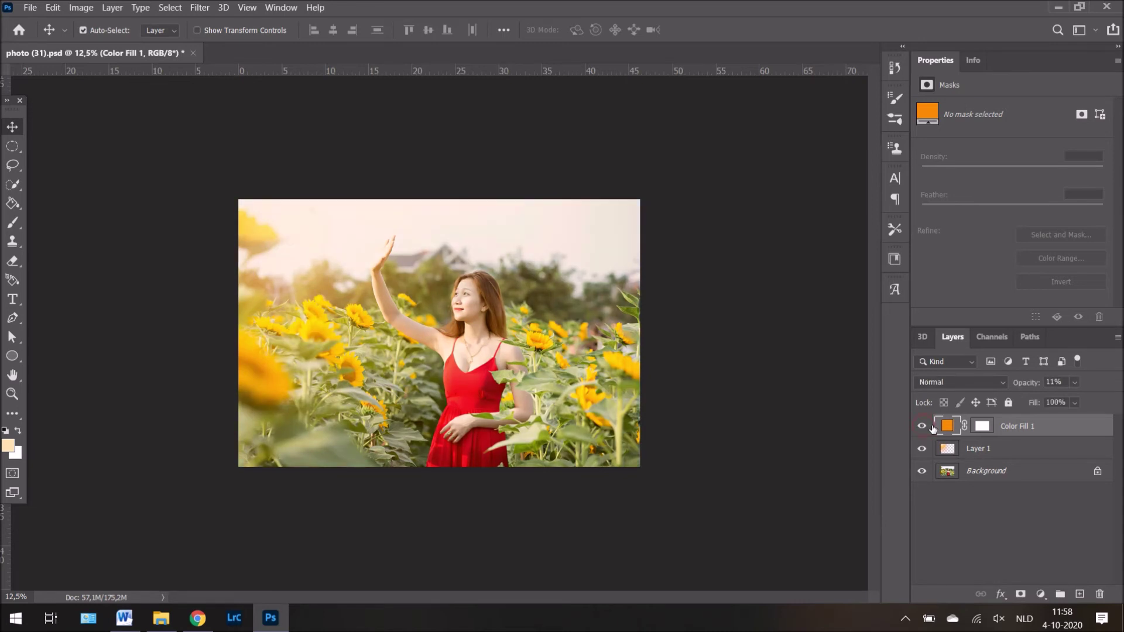
Retint Color Fill 1 to a slightly deeper orange, d88400.
double_click(947, 426)
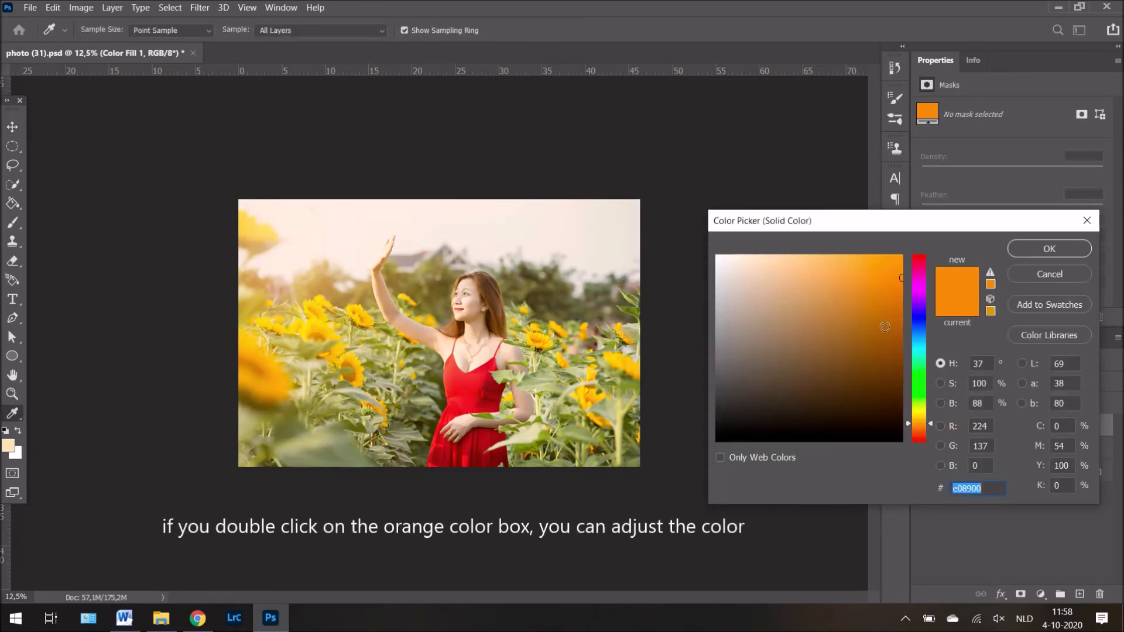
mouse_move(894, 322)
mouse_down()
mouse_move(835, 287)
mouse_move(880, 342)
mouse_move(915, 301)
mouse_up()
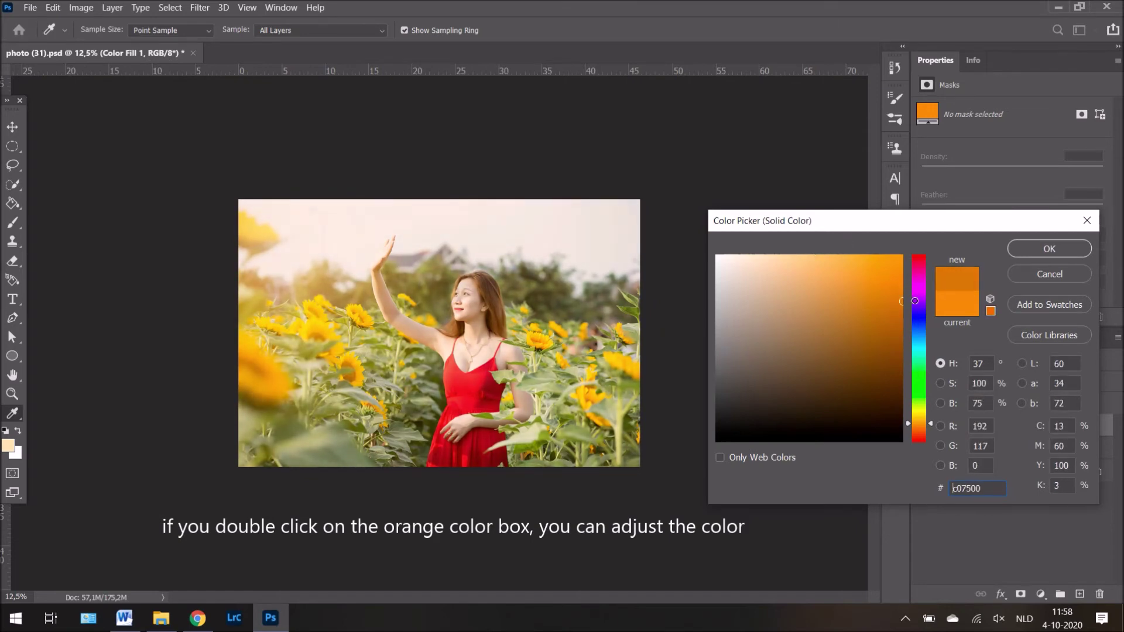
drag(915, 300, 936, 284)
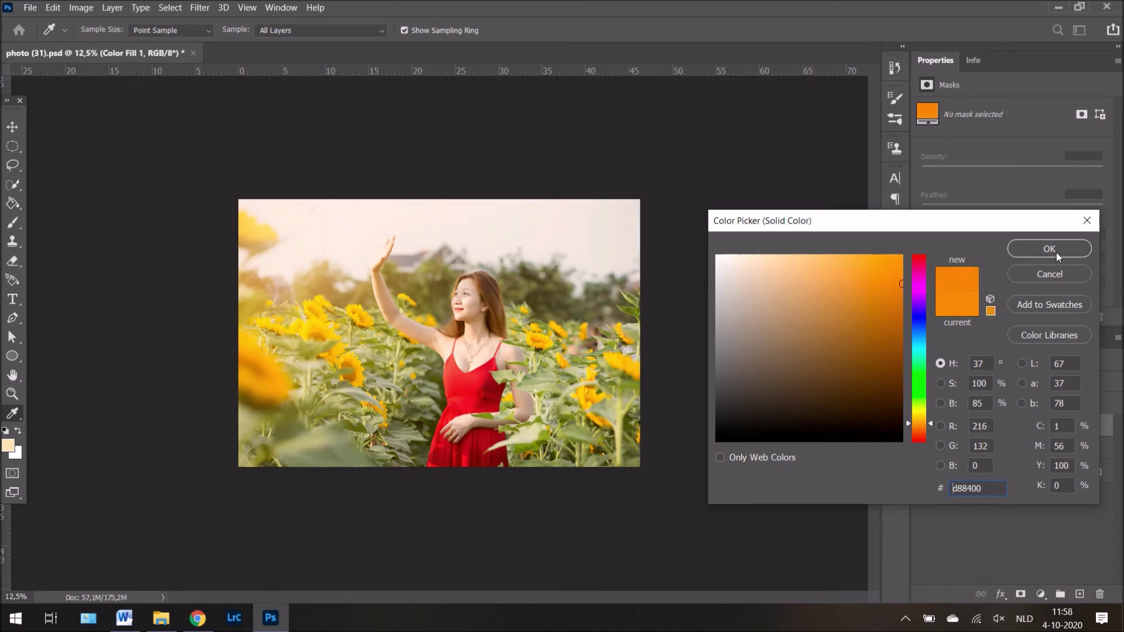
click(1055, 253)
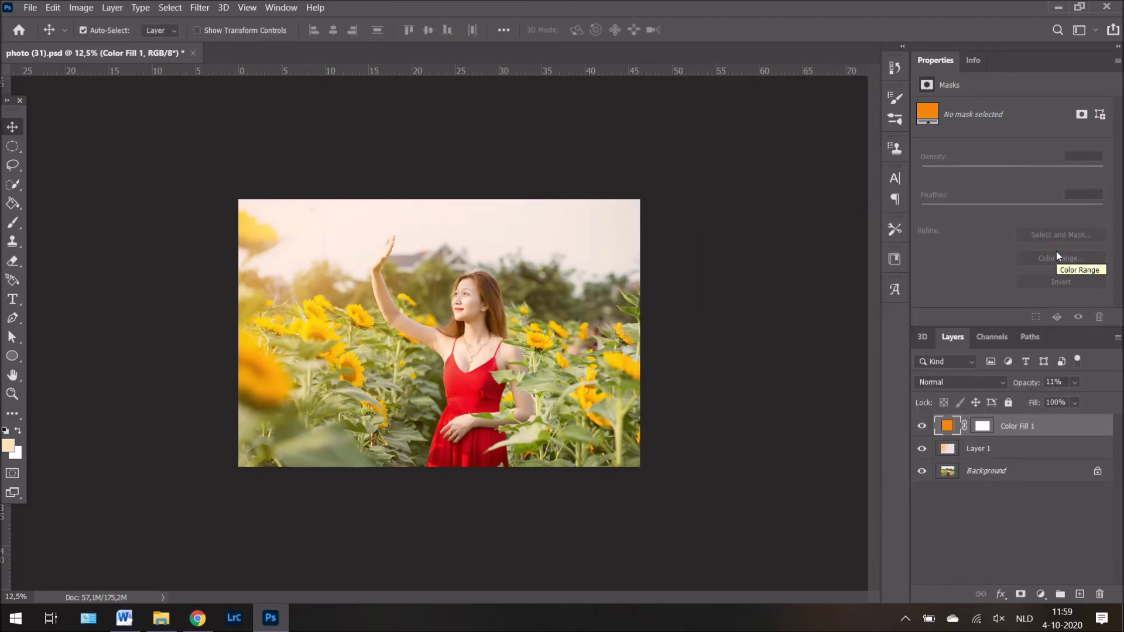
Group Color Fill 1 with Layer 1 as Group 1 and expand the group.
shift+click(1047, 449)
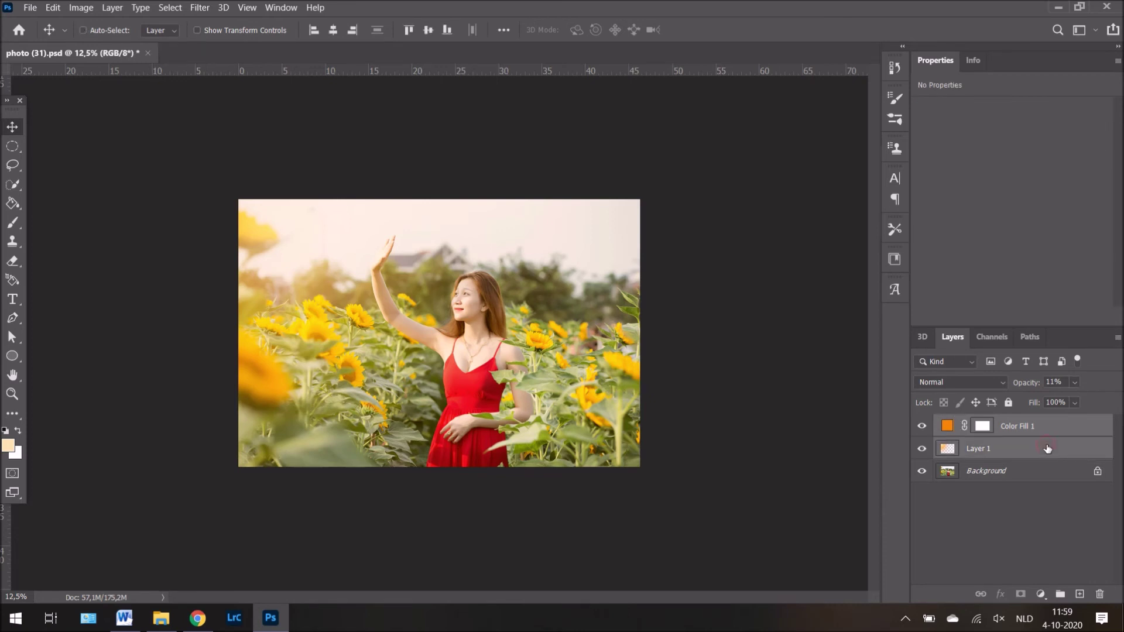
key(ctrl+g)
click(922, 424)
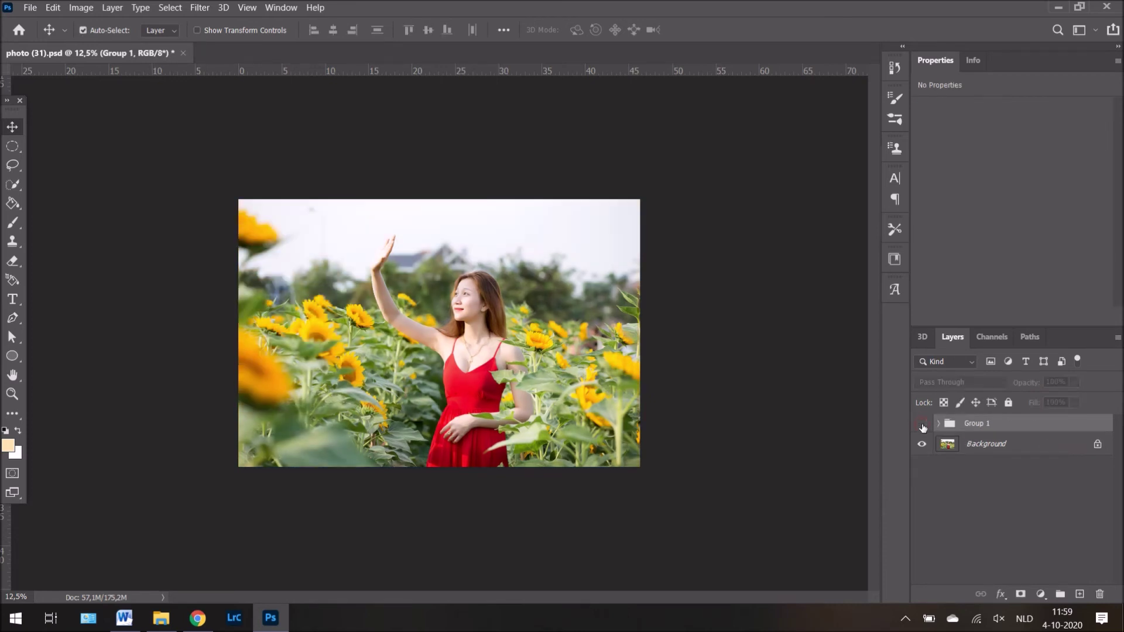
click(940, 424)
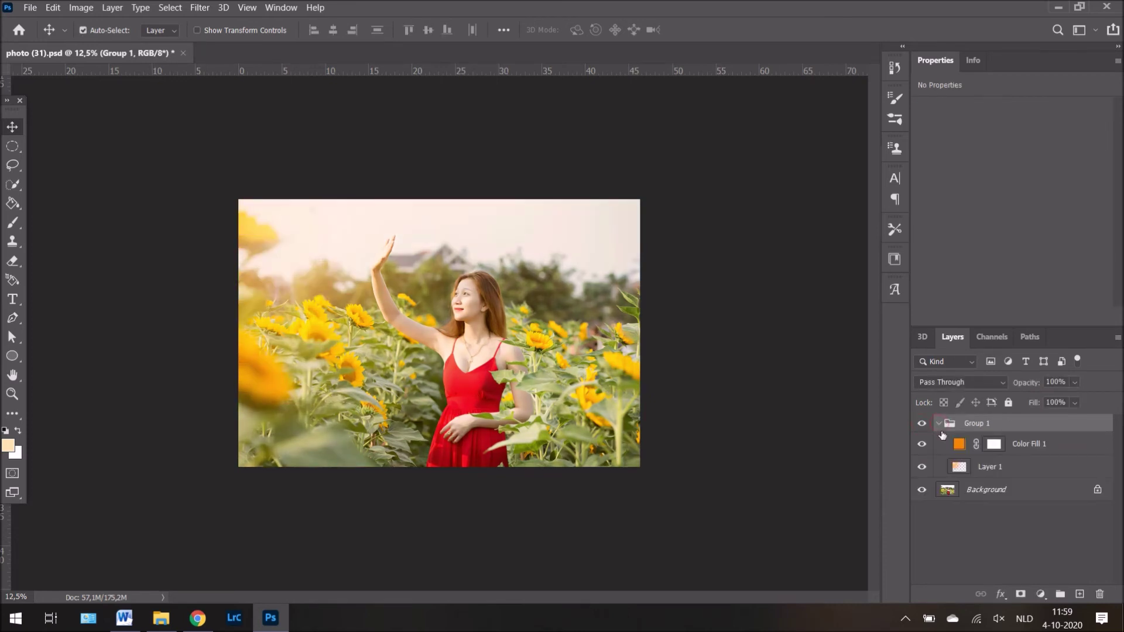
click(963, 472)
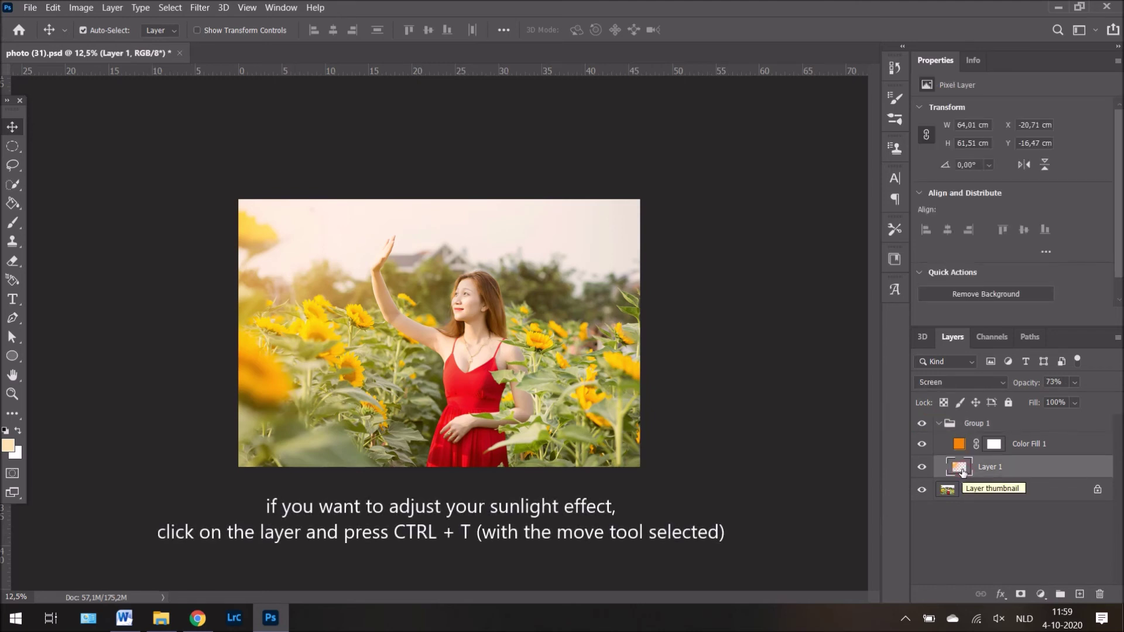
Scale Layer 1's glow to 108.21% and shift it up-left, then hide Group 1 to compare.
key(ctrl+t)
drag(294, 252, 262, 226)
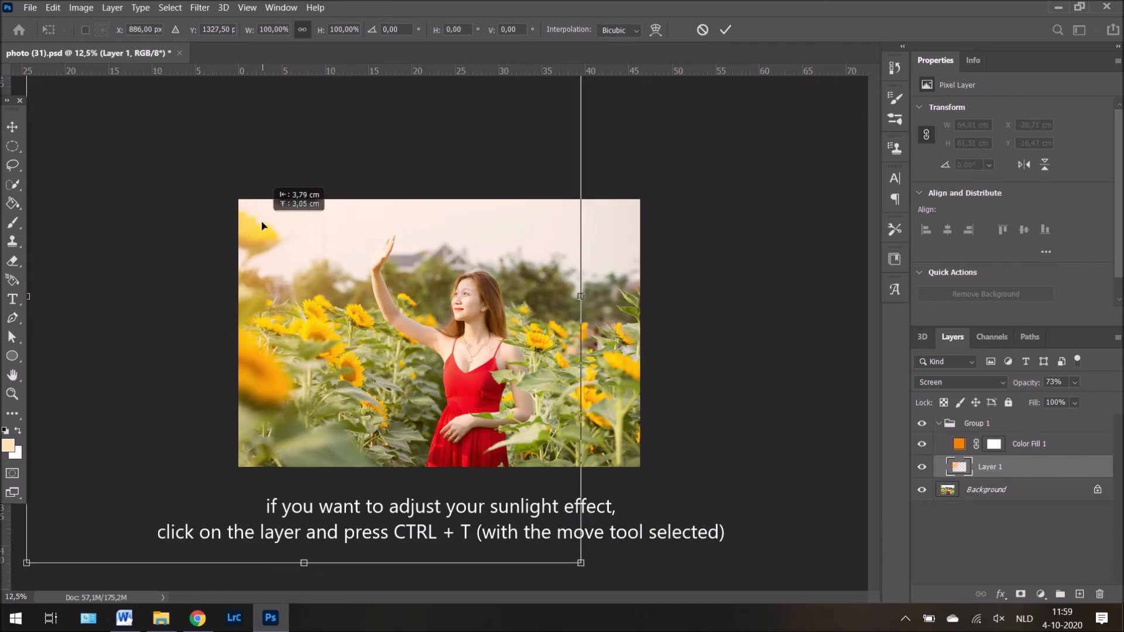
drag(581, 563, 612, 594)
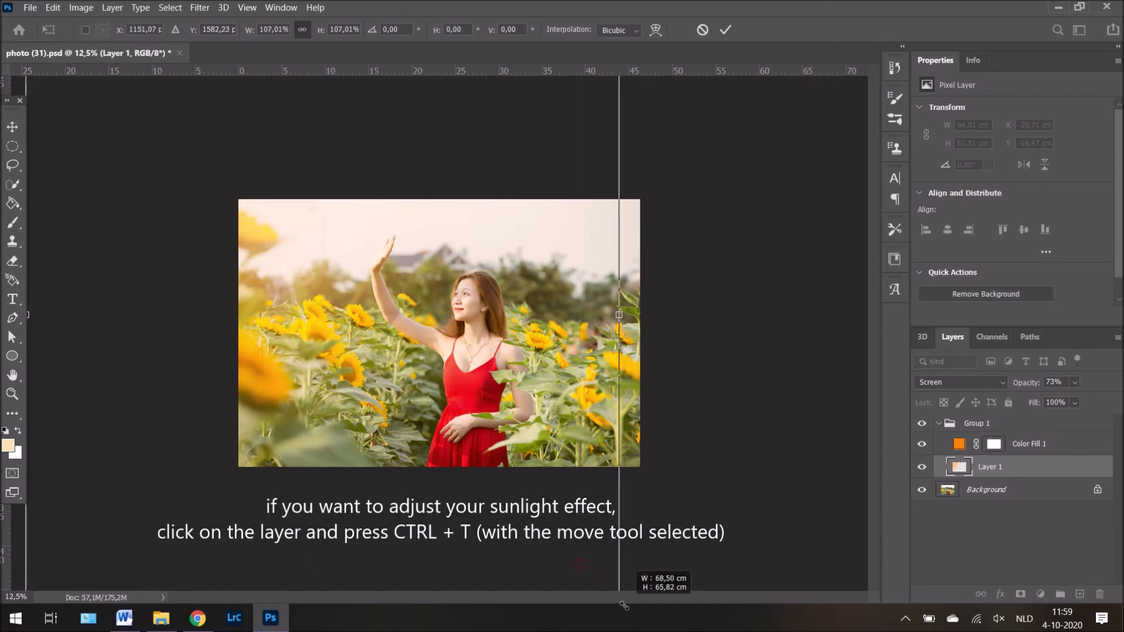
drag(305, 259, 283, 234)
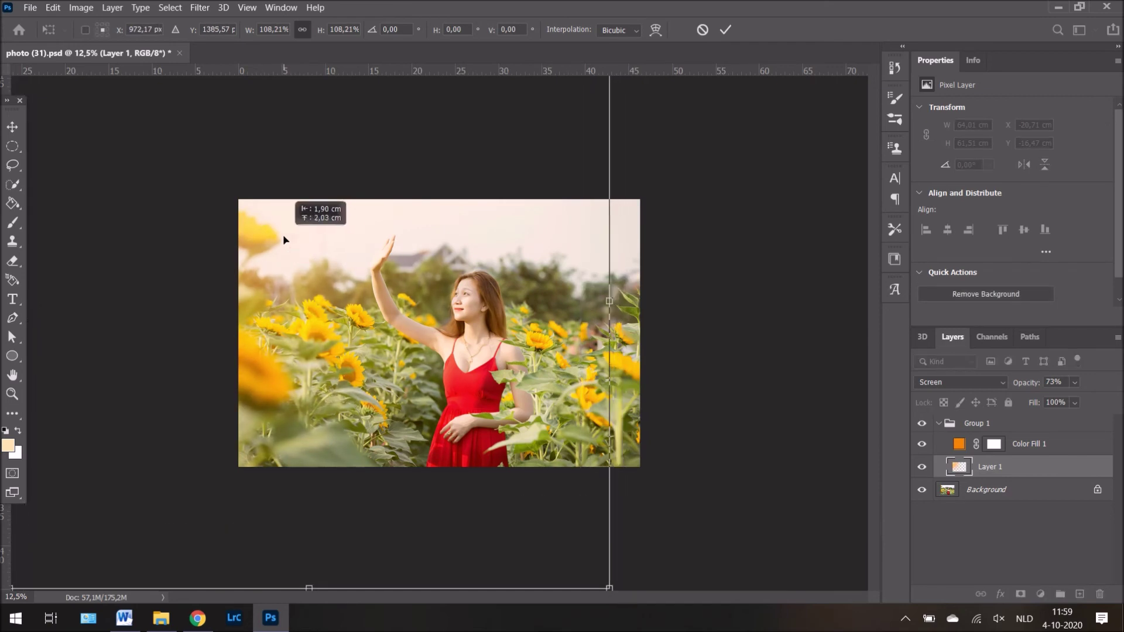
click(724, 30)
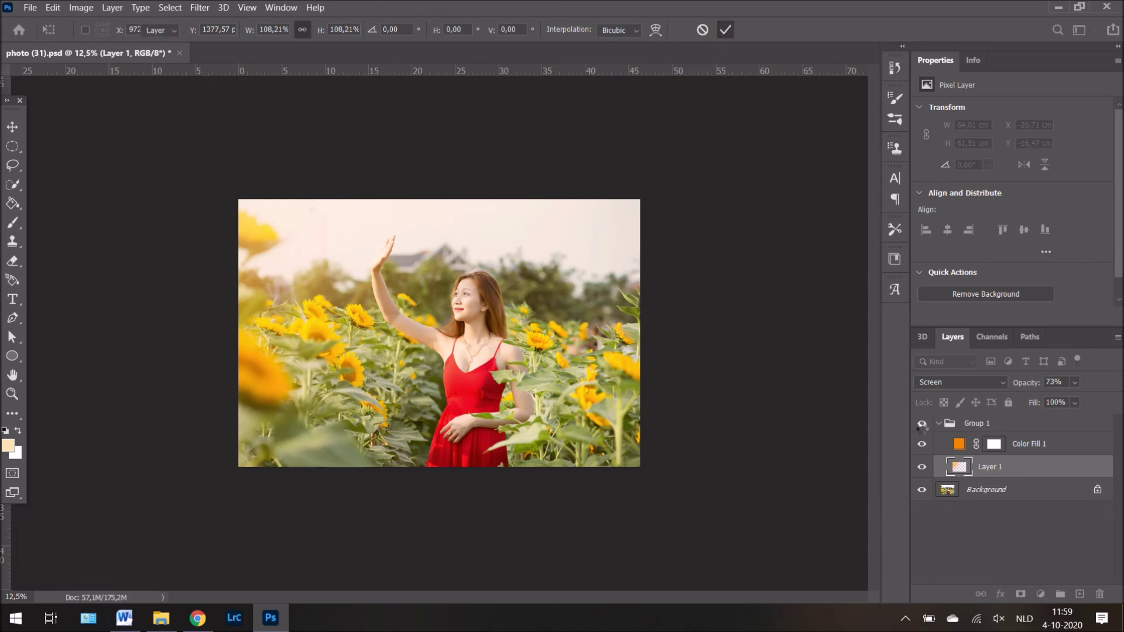
click(923, 423)
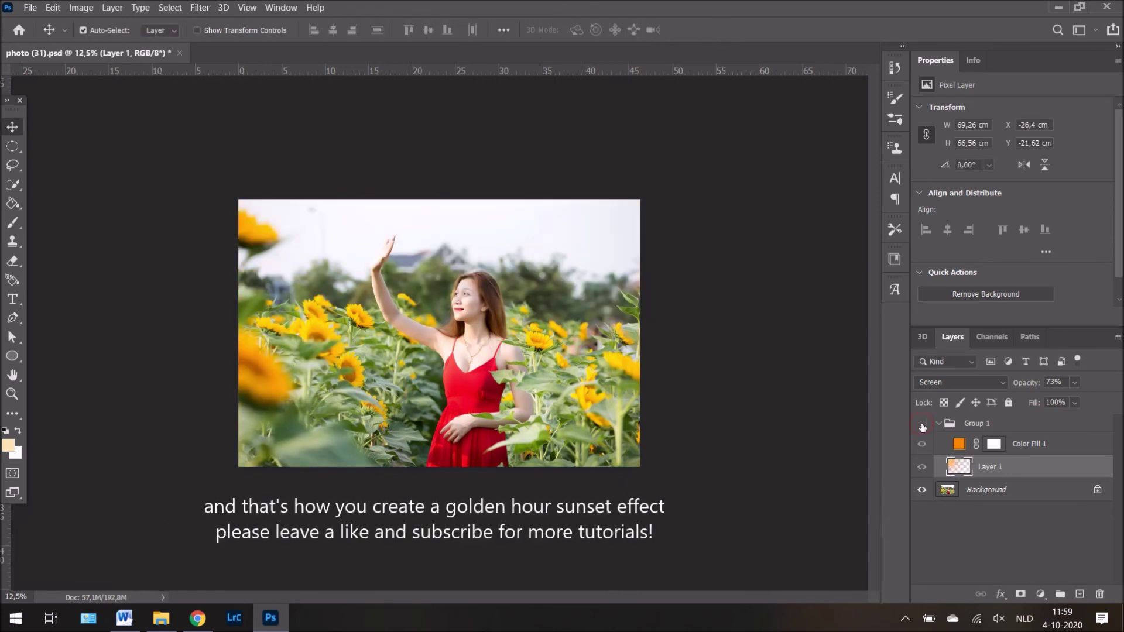
Turn Group 1's visibility back on to reveal the finished golden glow.
click(922, 424)
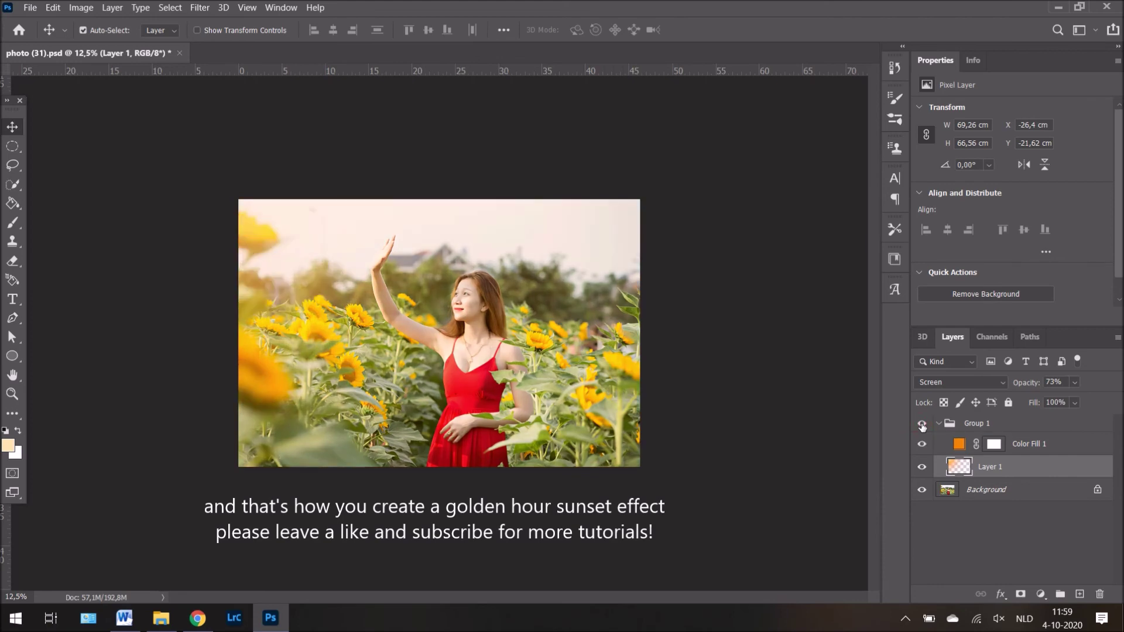